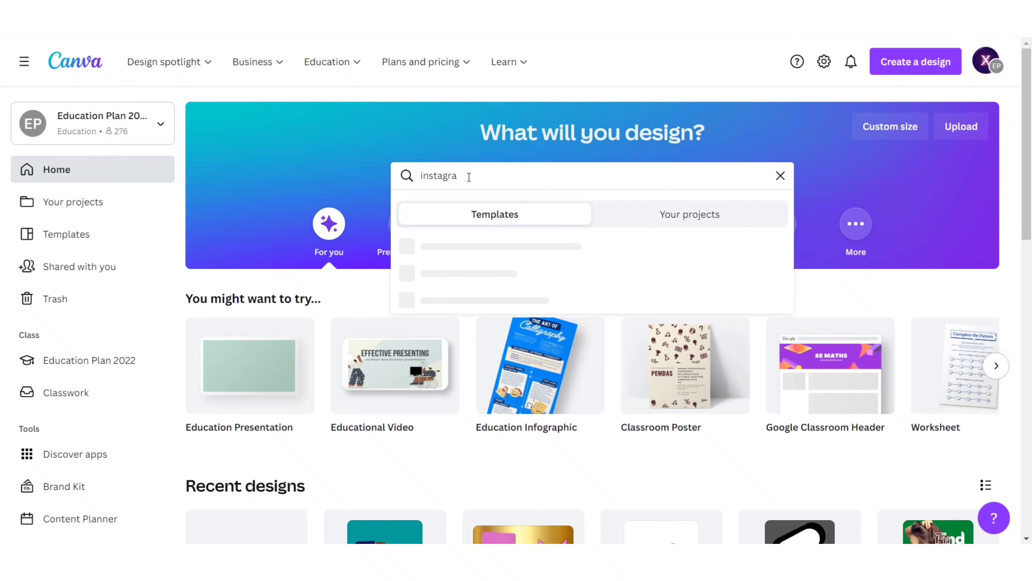
- Search for Instagram templates and create a blank Instagram Post (Portrait) design
text(m)
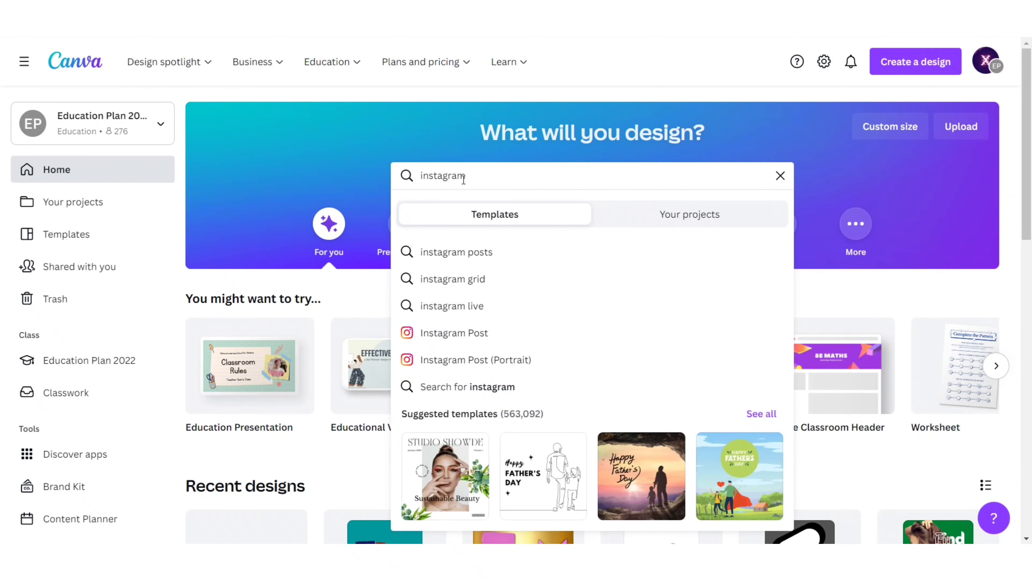
click(521, 361)
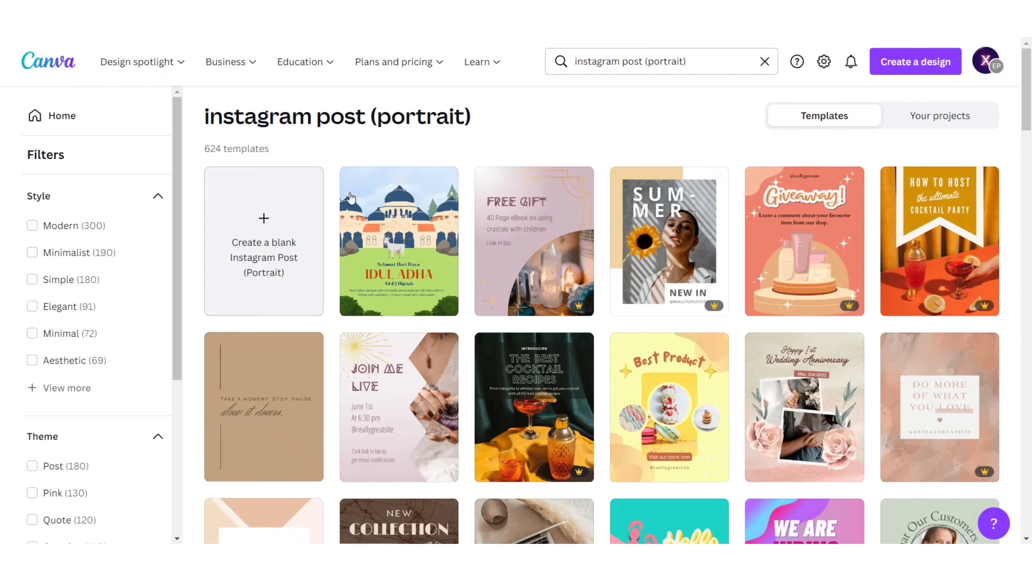
click(308, 206)
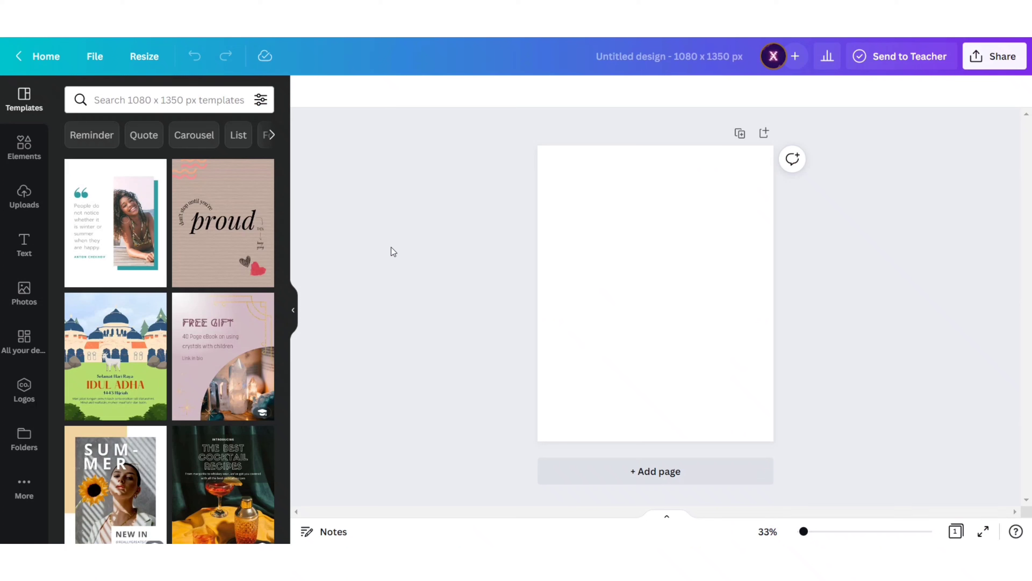
- Search the photos for "Tajmahal" and add the reddish portrait-format picture with the reflecting pool to the page
click(24, 292)
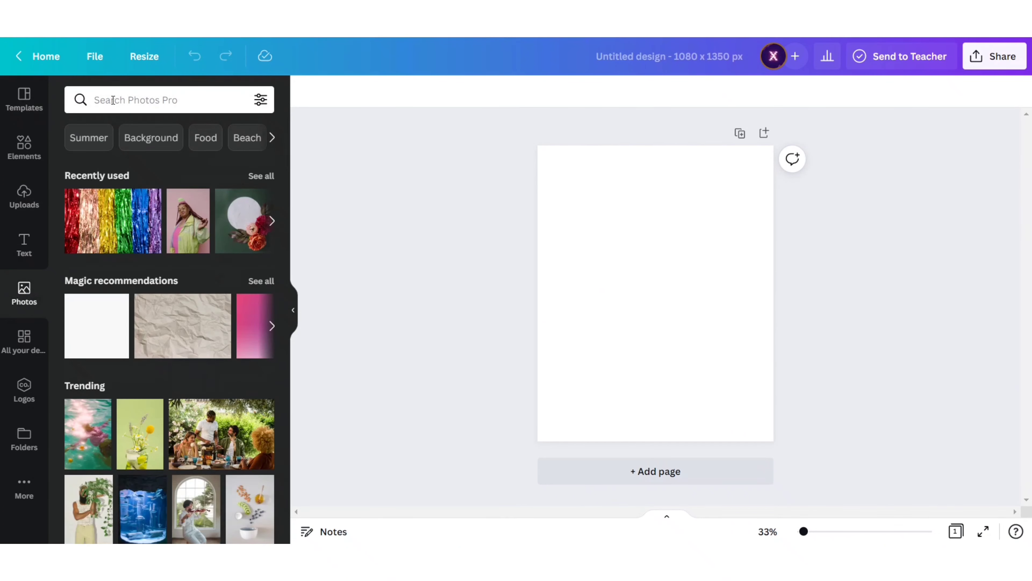
click(84, 100)
text(T)
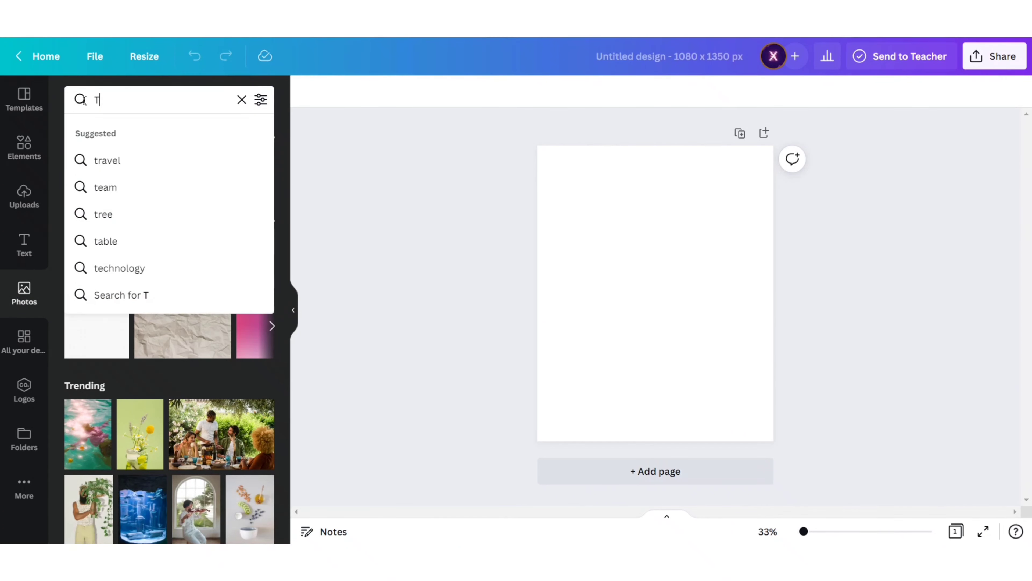
text(ajmahal)
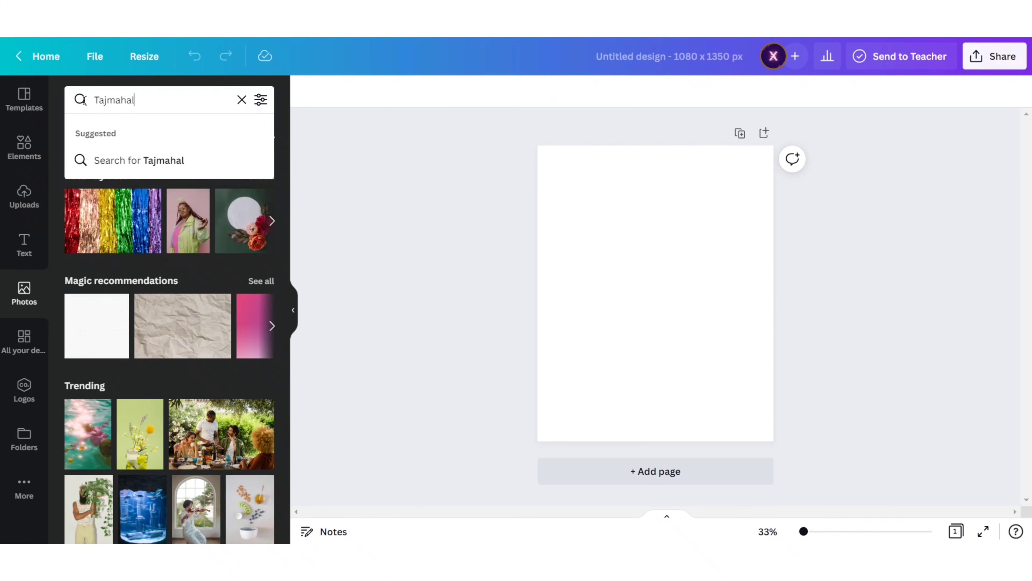
click(168, 162)
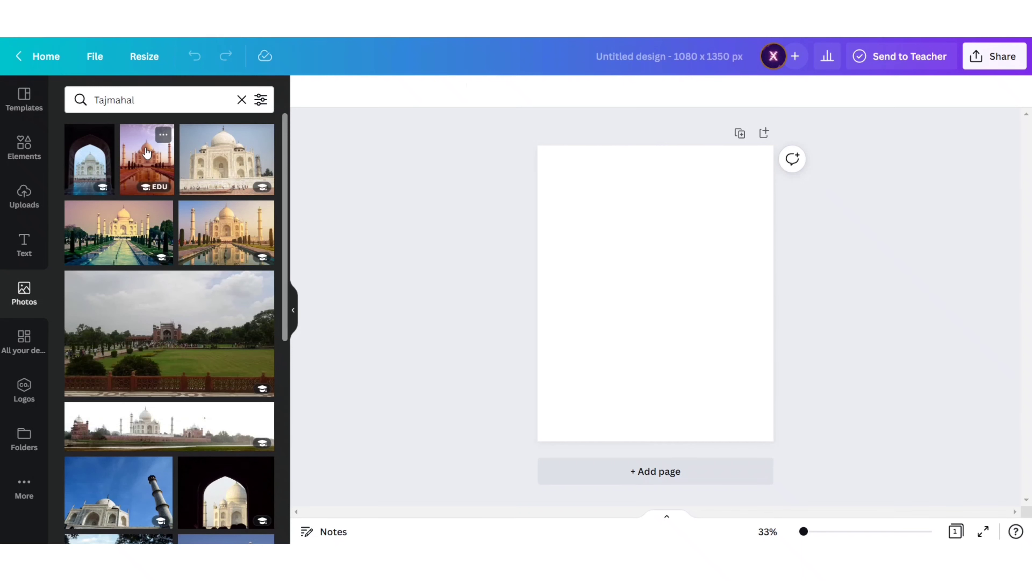
click(147, 153)
- Enlarge the Taj Mahal photo to cover the whole page and set it as the page background
drag(657, 265, 630, 241)
drag(726, 392, 768, 445)
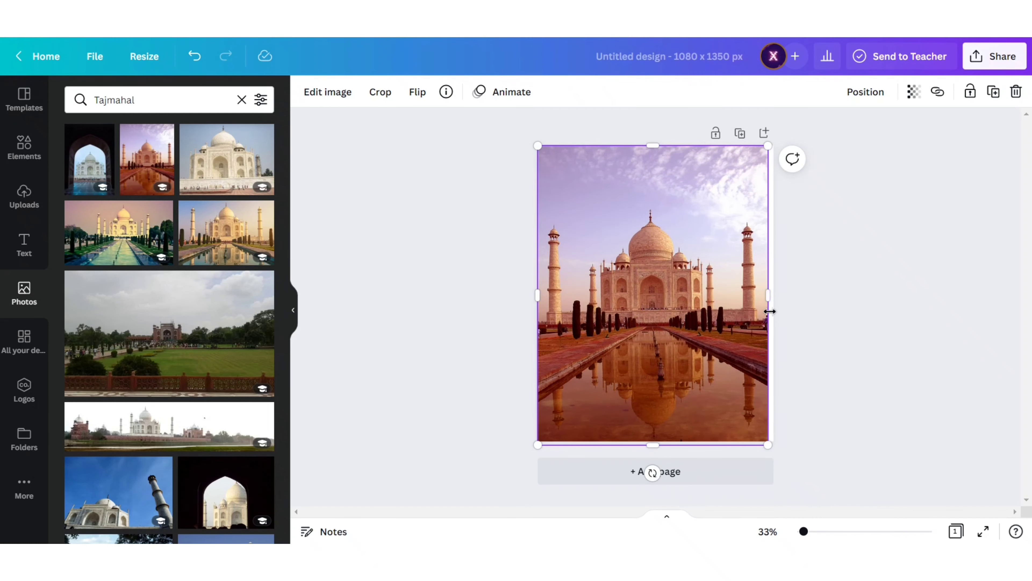
drag(773, 298, 774, 298)
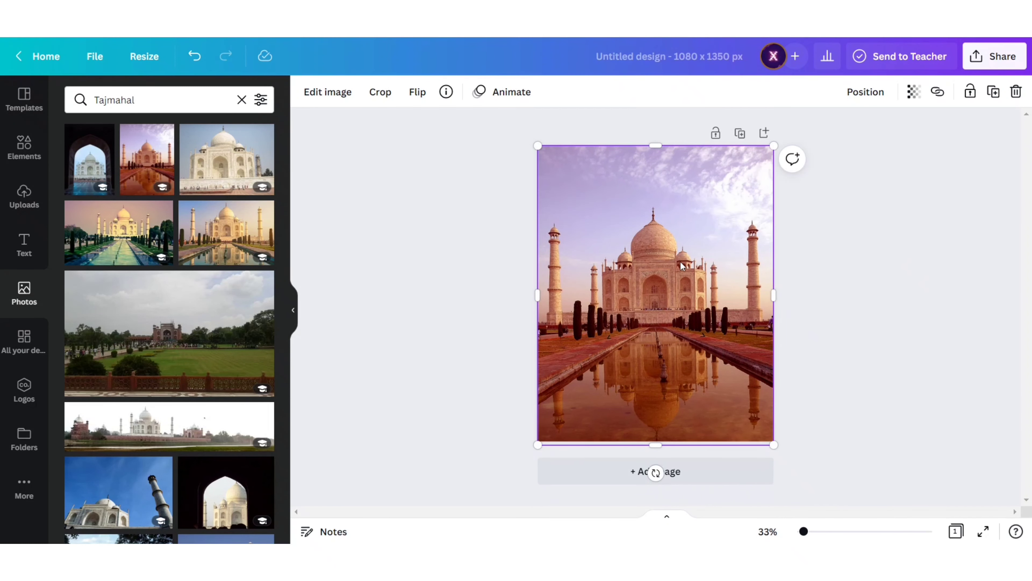
double_click(670, 267)
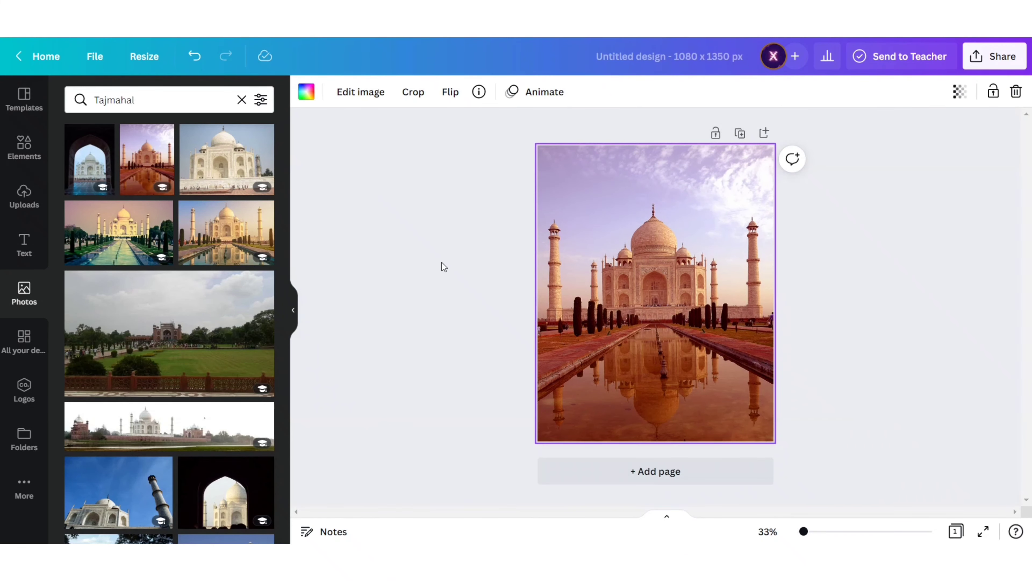
click(435, 271)
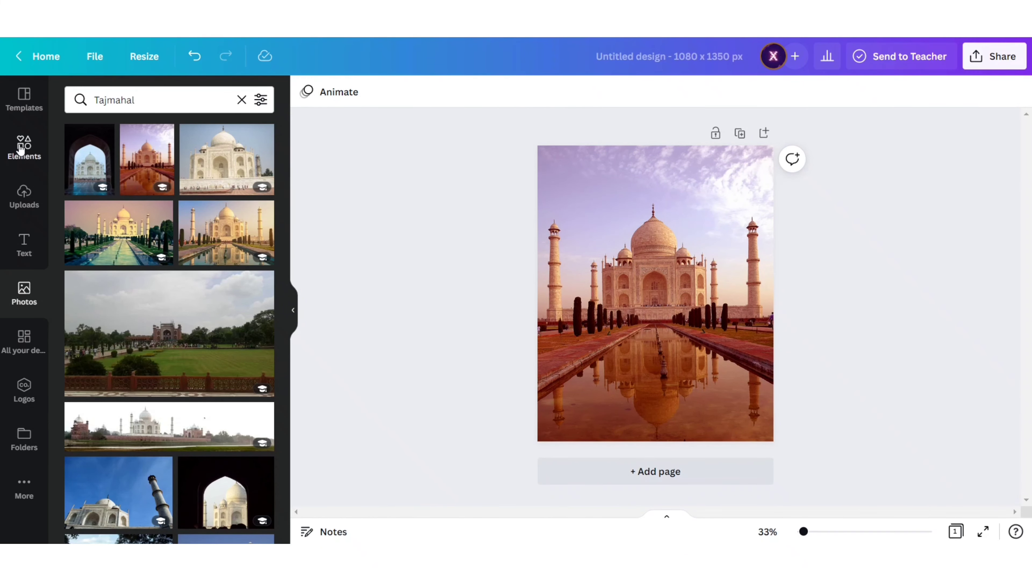
- Insert a circular frame from the frame elements onto the page
click(22, 149)
scroll(144, 241, down, 3)
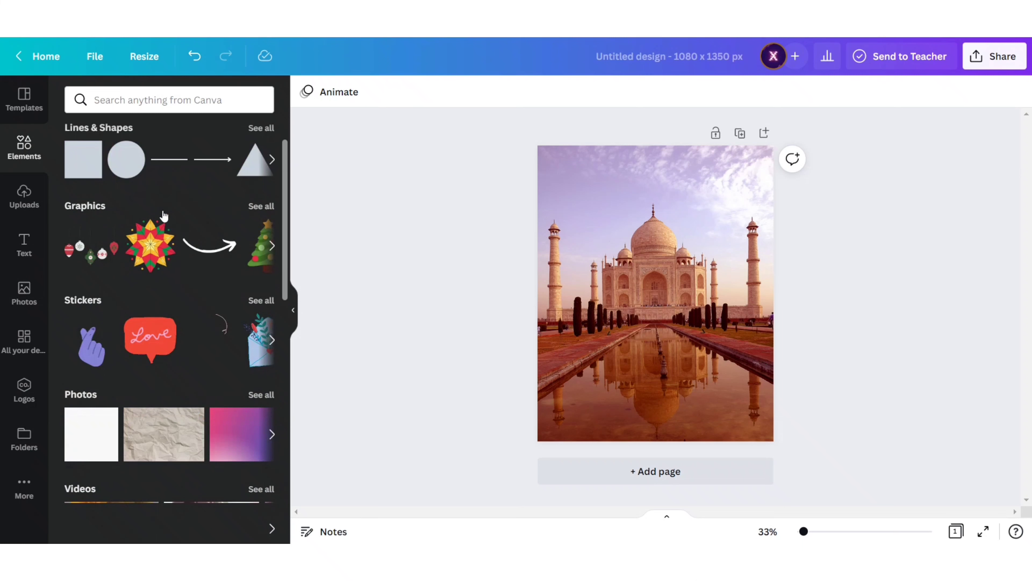
scroll(181, 246, down, 10)
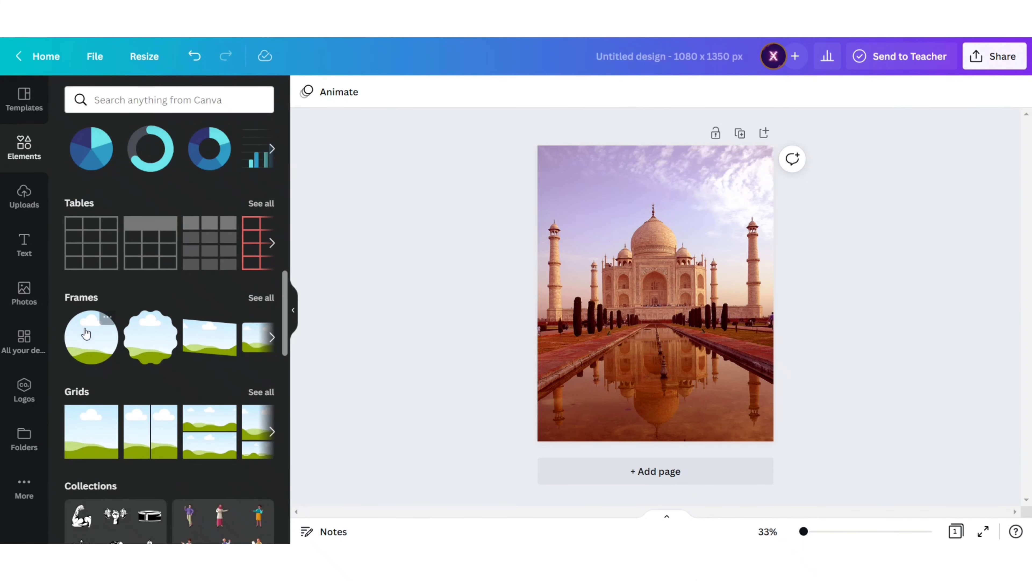
click(86, 333)
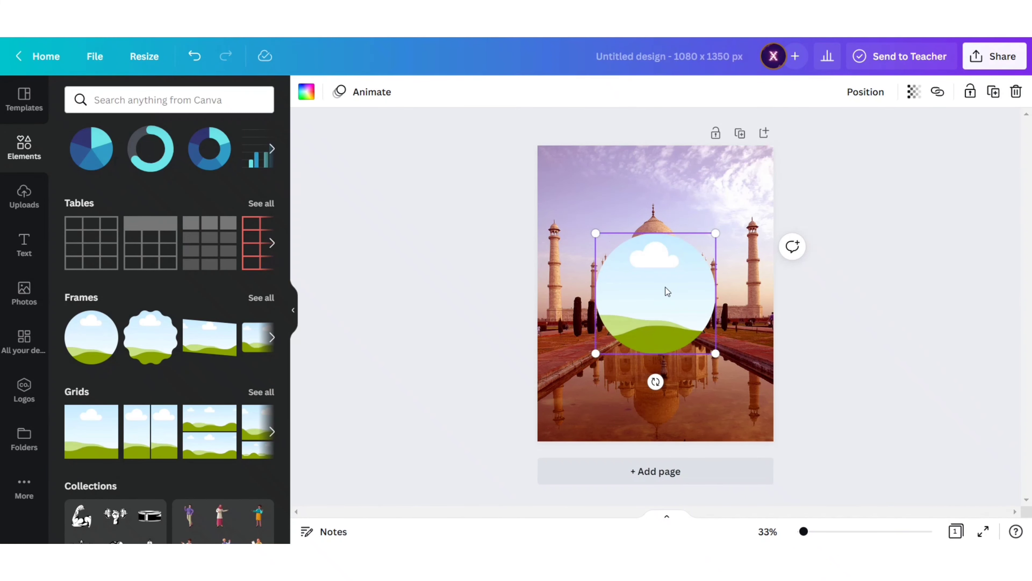
- Enlarge the circular frame to about three quarters of the page width and centre it on the page
drag(714, 352, 775, 411)
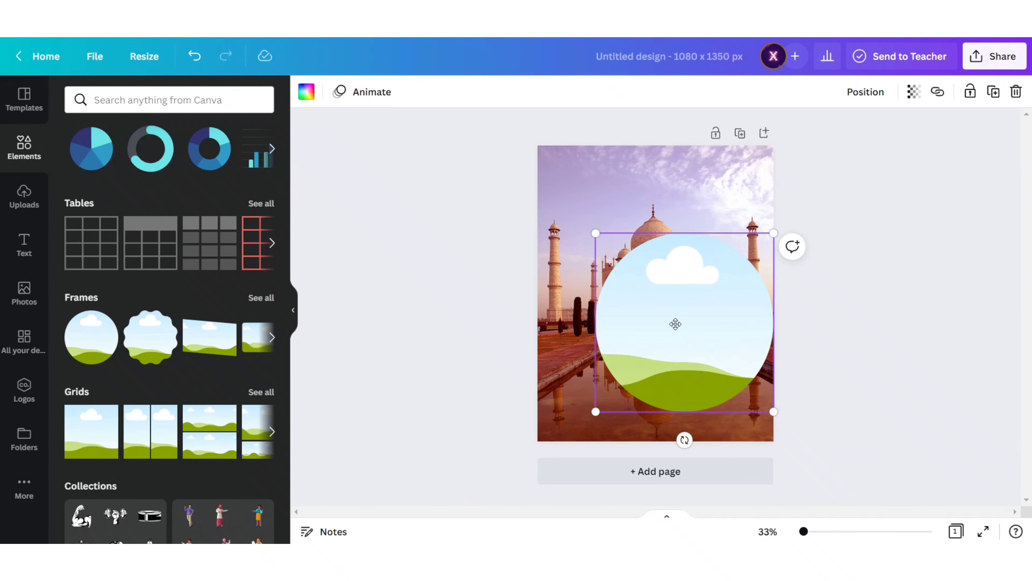
drag(676, 323, 655, 297)
drag(742, 371, 752, 377)
drag(670, 303, 665, 297)
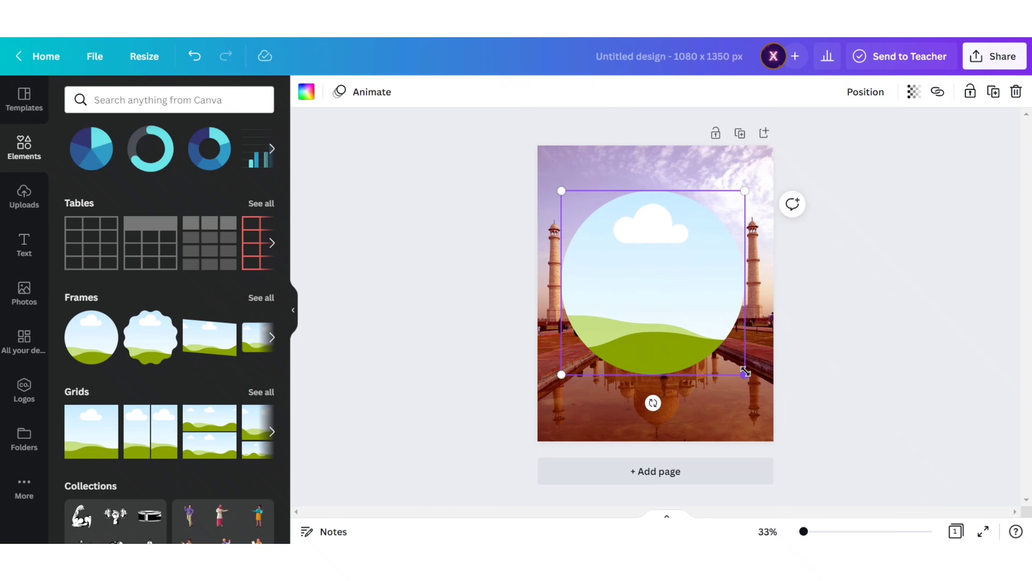
drag(745, 371, 740, 371)
drag(657, 289, 651, 288)
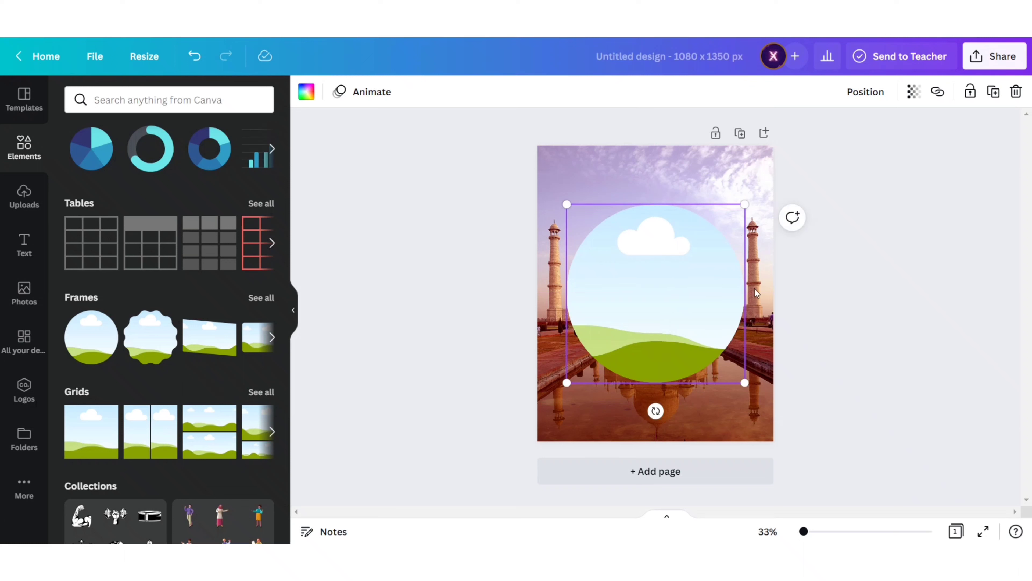
click(840, 265)
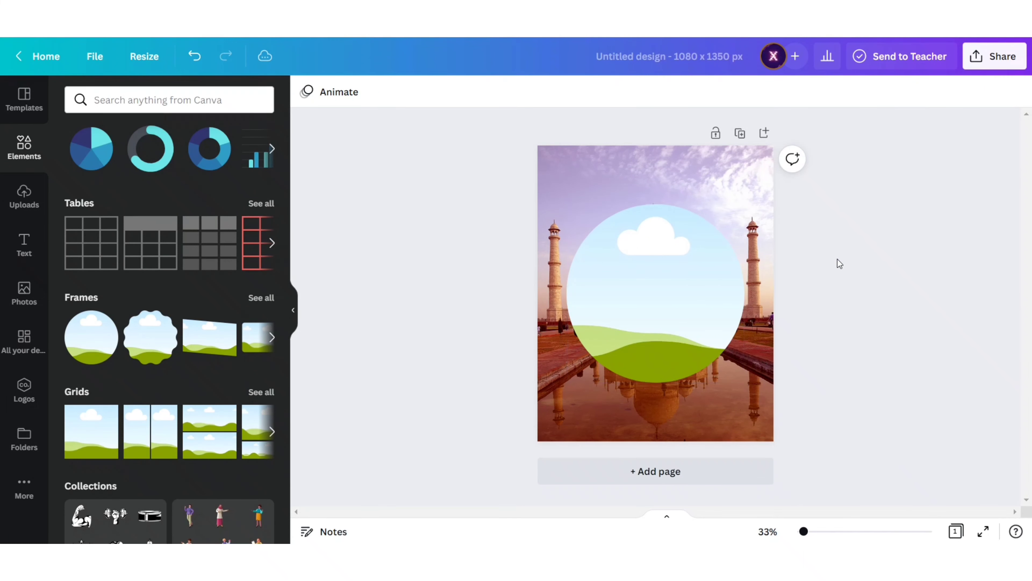
- Add the same Taj Mahal photo as the background again and place it inside the circular frame
click(24, 292)
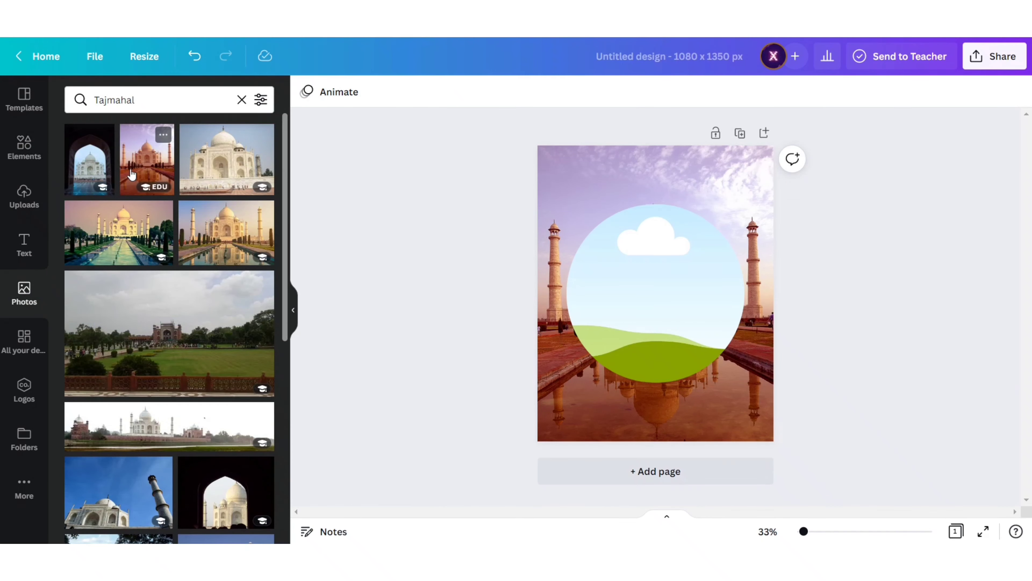
click(147, 159)
drag(751, 170, 634, 323)
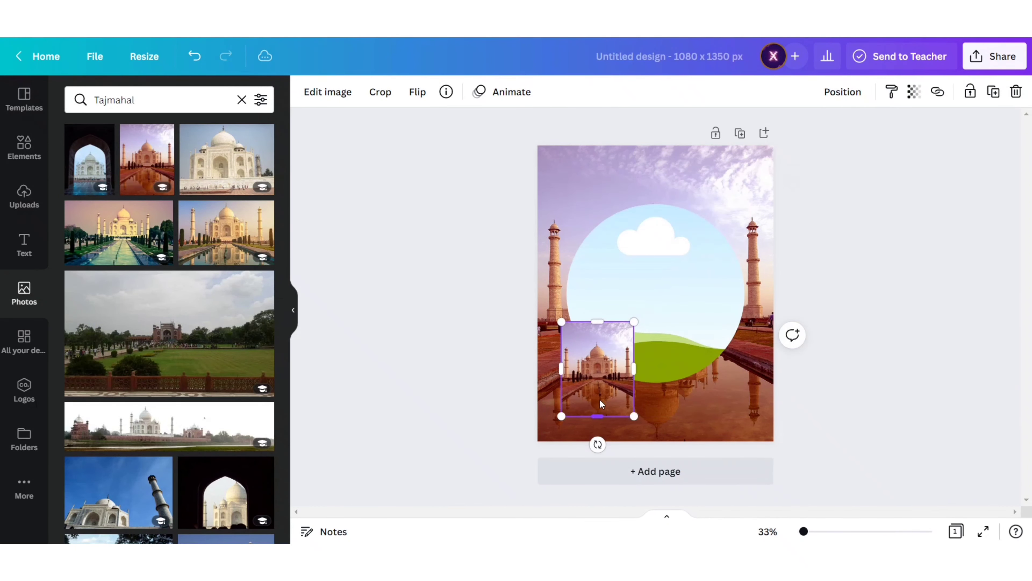
drag(592, 380, 658, 299)
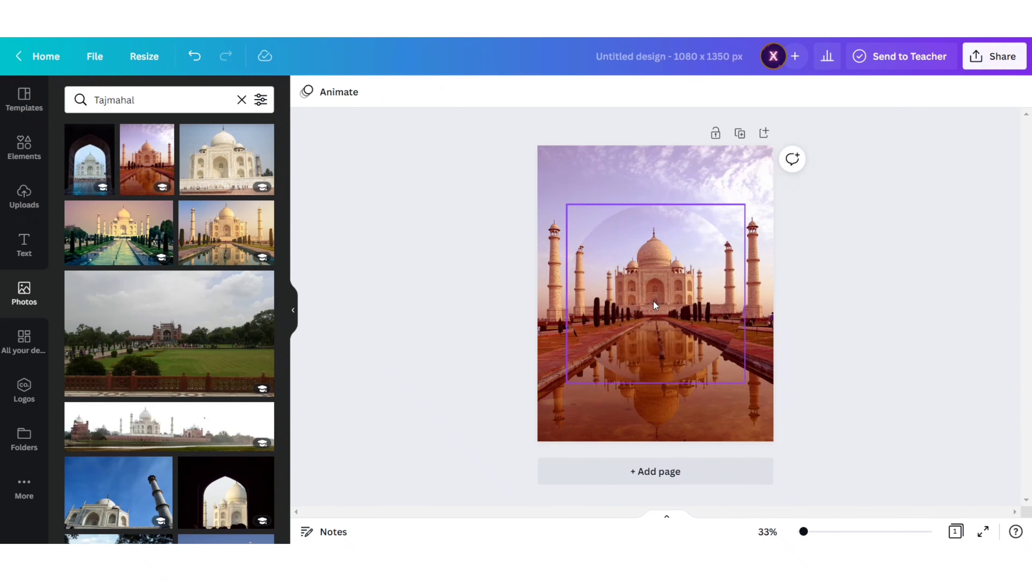
- Scale and reposition the photo inside the circular frame until it lines up exactly with the background photo, and apply the crop
double_click(645, 297)
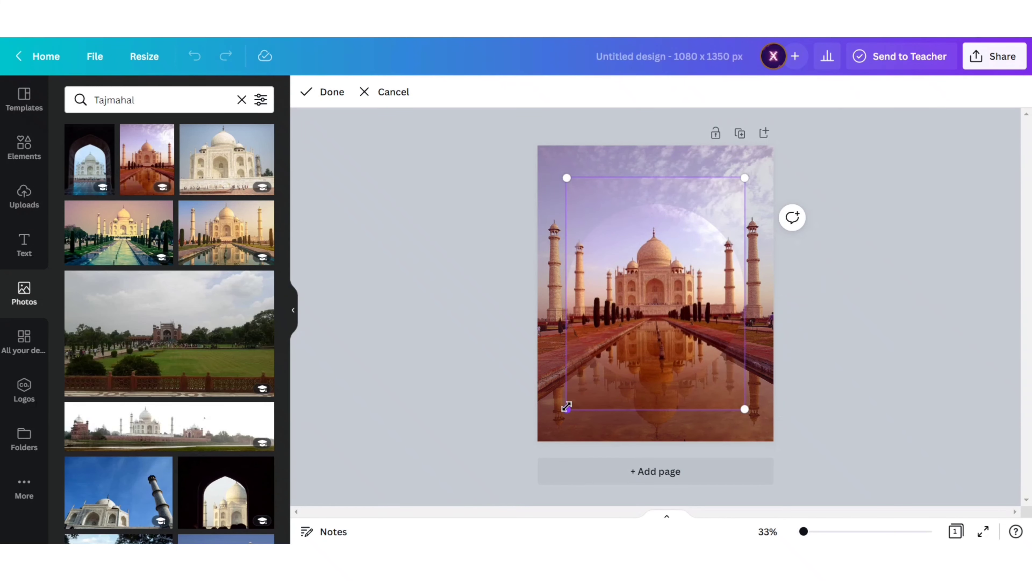
drag(567, 407, 524, 452)
drag(667, 300, 683, 289)
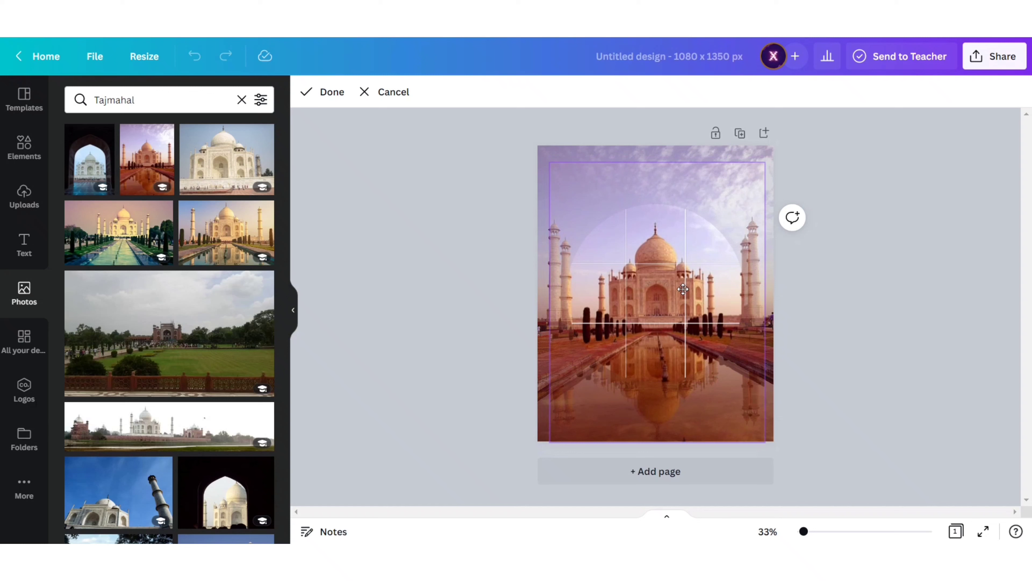
drag(547, 161, 543, 129)
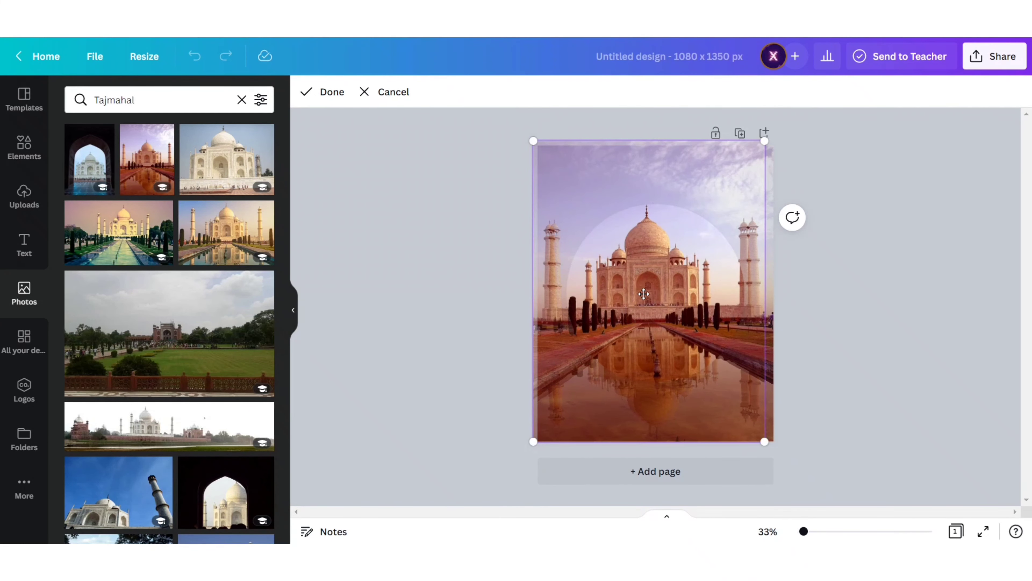
drag(644, 294, 649, 294)
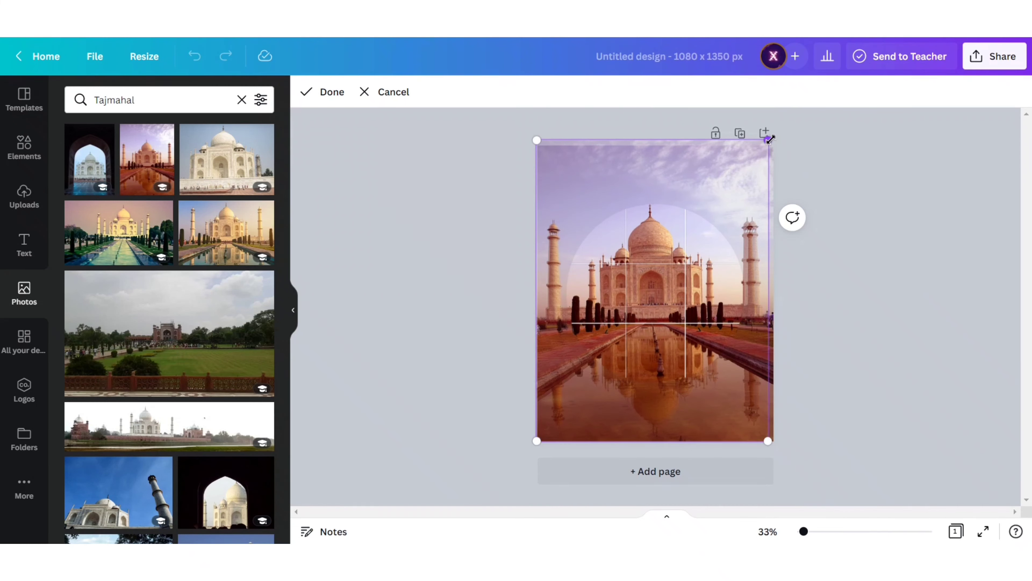
drag(769, 140, 783, 143)
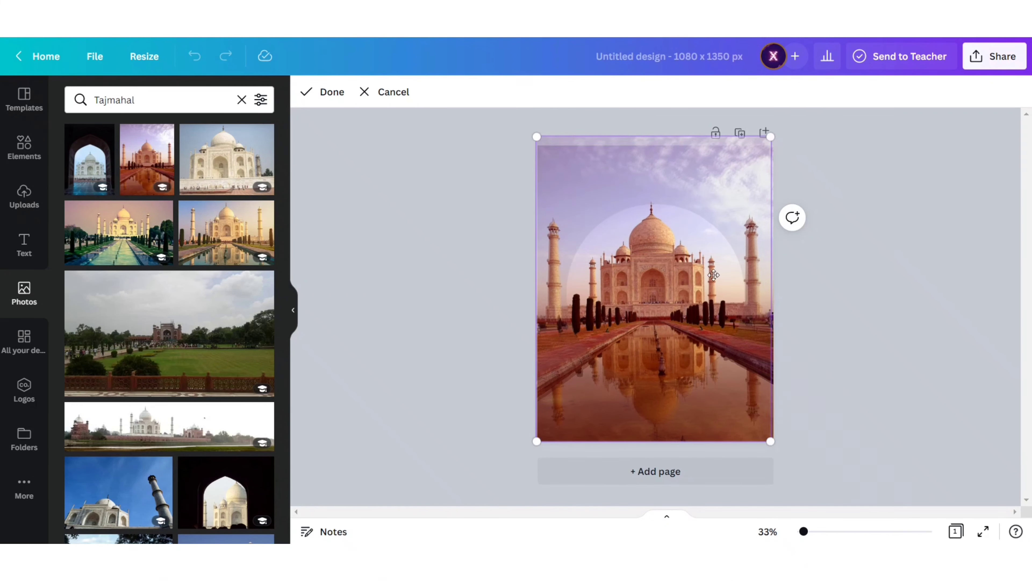
drag(657, 292, 660, 295)
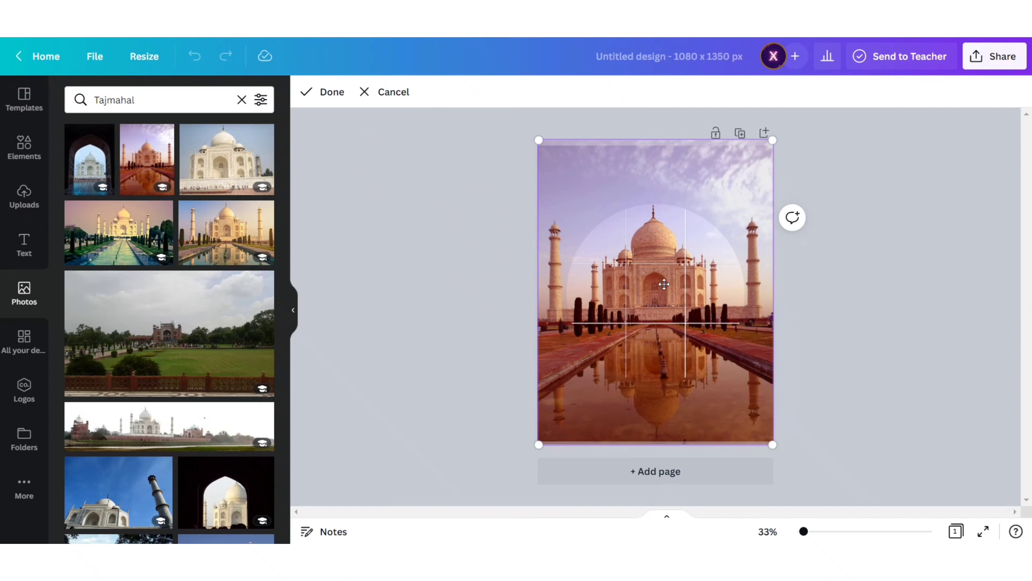
click(816, 269)
click(915, 260)
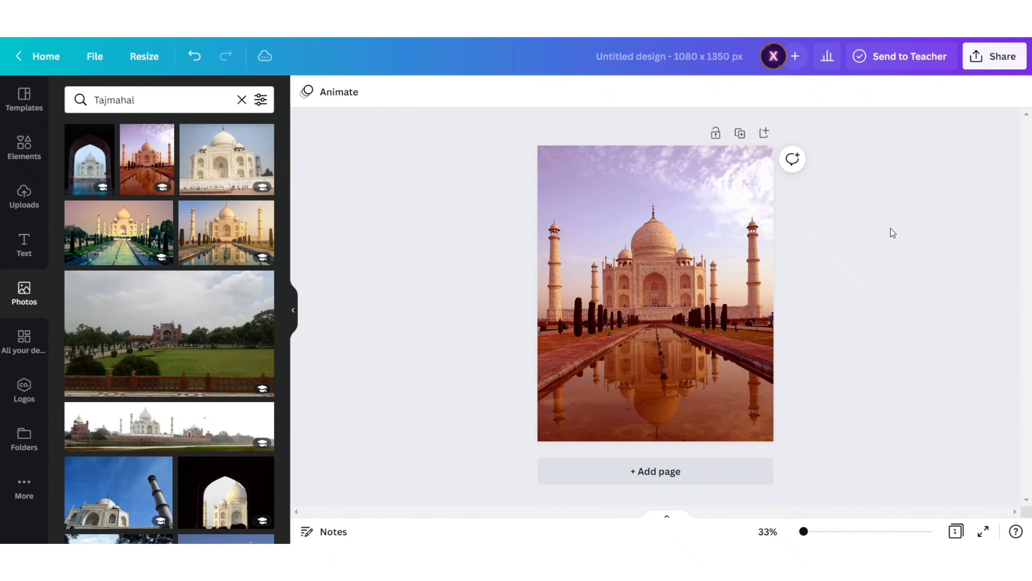
- Duplicate the page and delete the background photo from the copy, keeping only the circular cutout
click(739, 133)
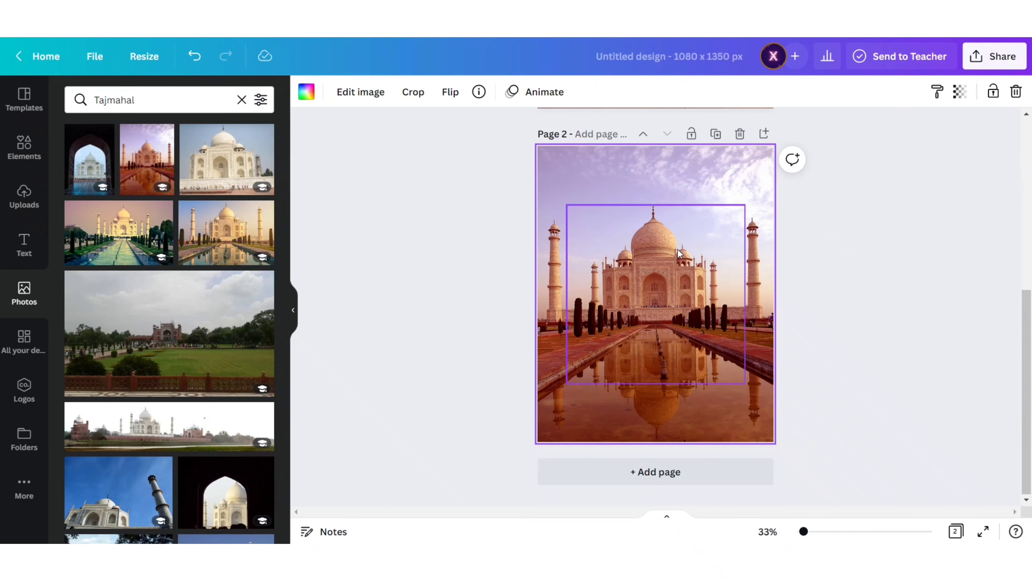
scroll(869, 232, up, 5)
scroll(870, 232, down, 5)
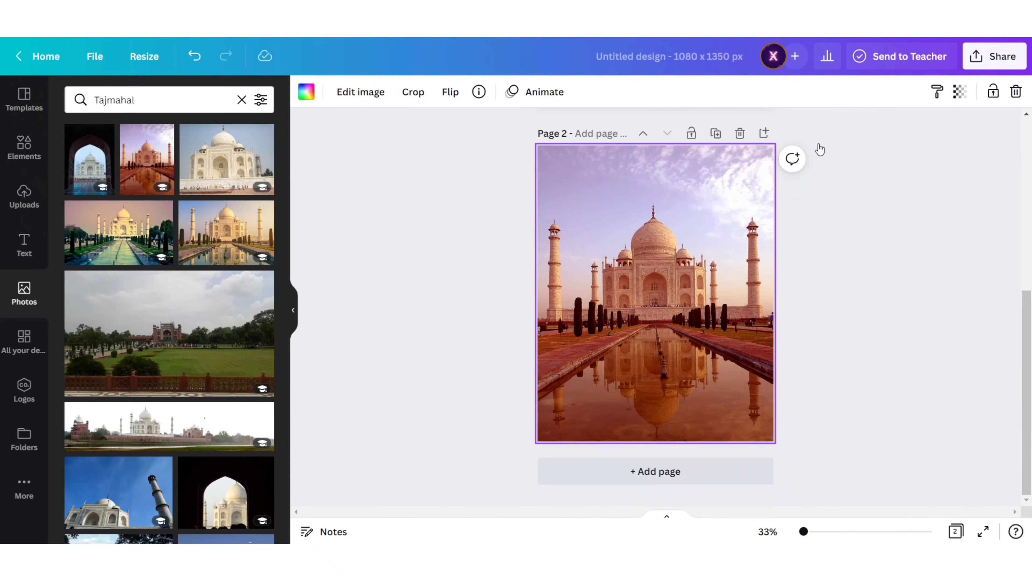
click(1017, 91)
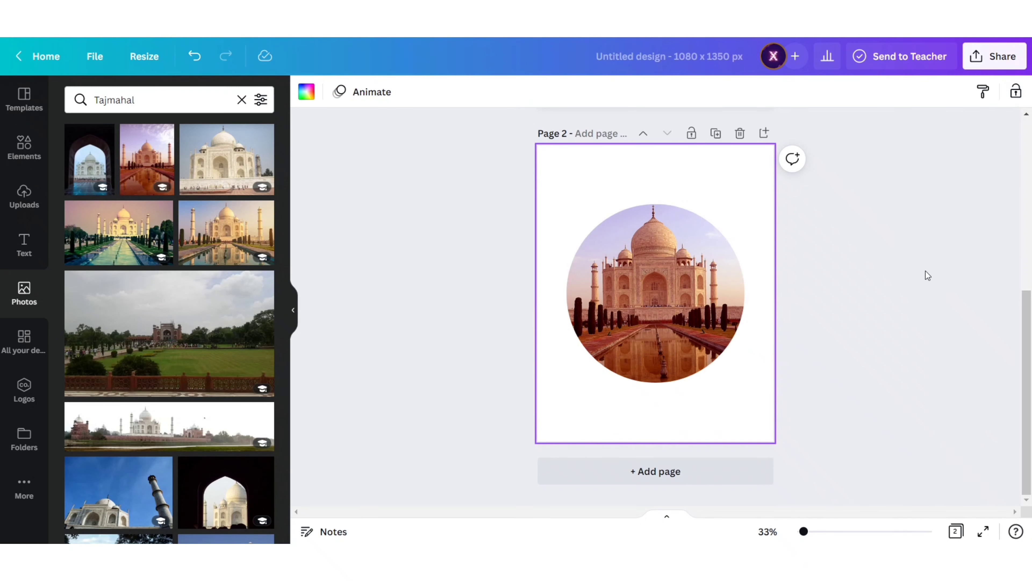
click(402, 242)
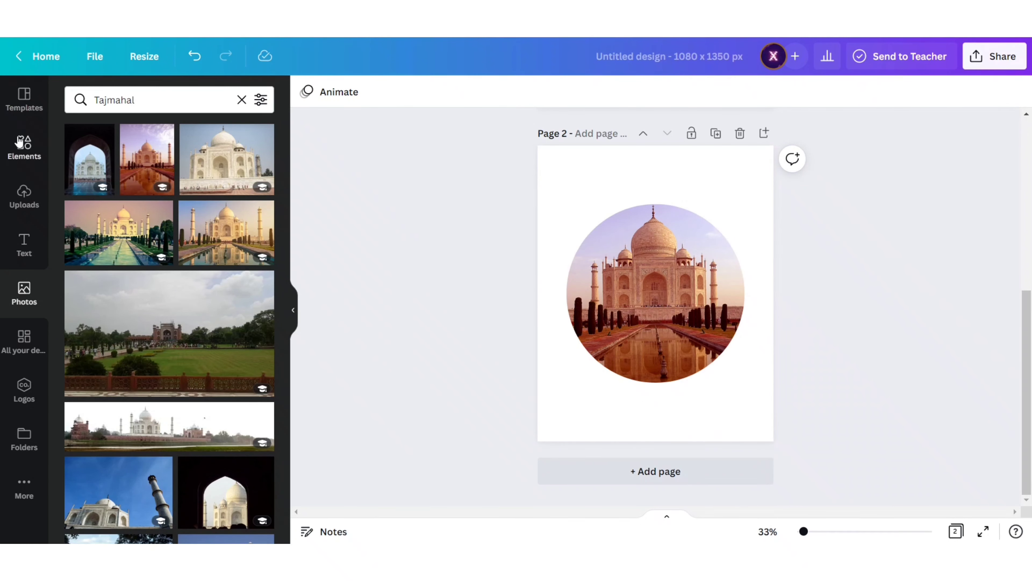
- Search the elements library for "water drop transparent overlay"
click(24, 149)
click(94, 100)
text(w)
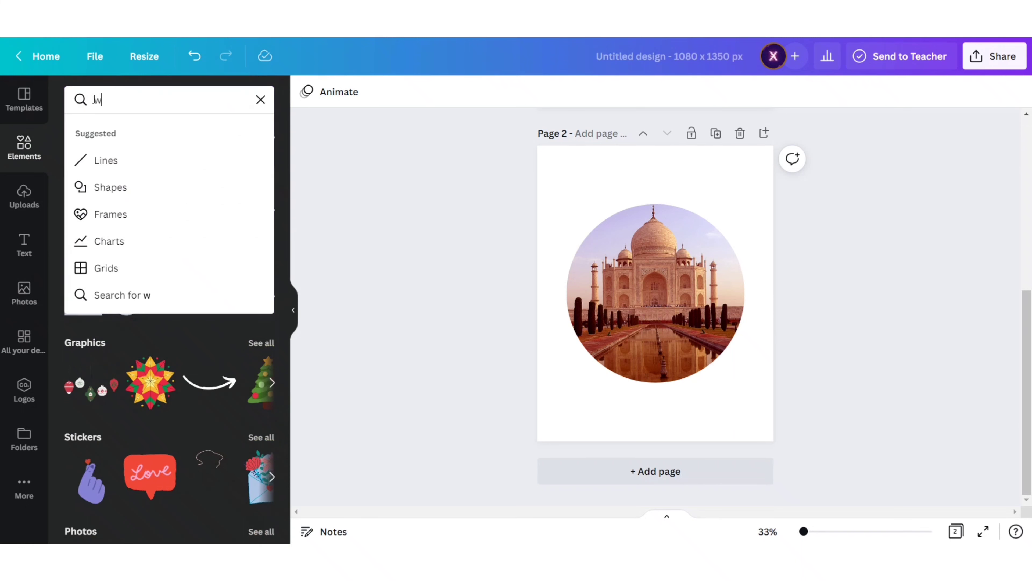
text(ater d)
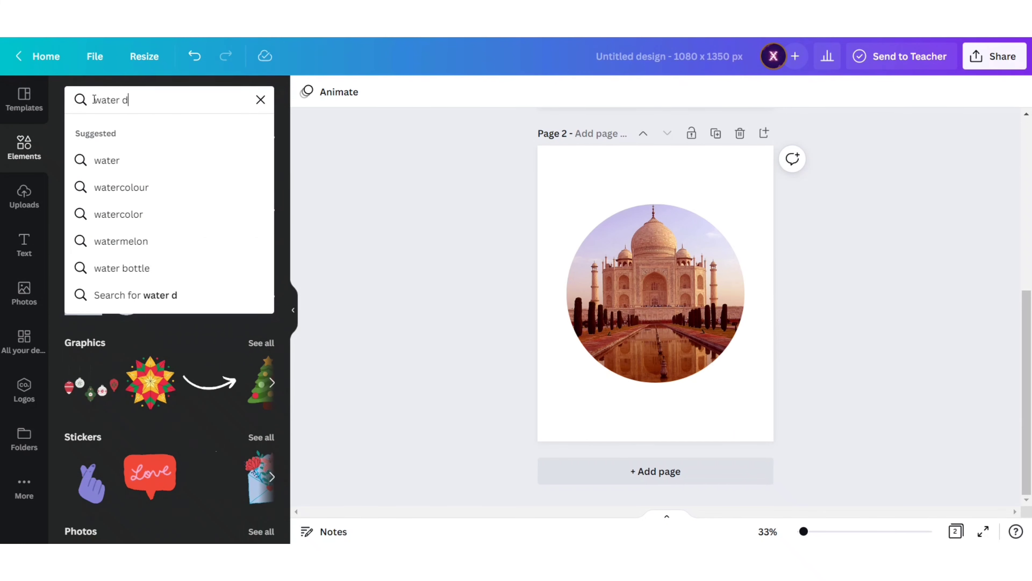
text(rop t)
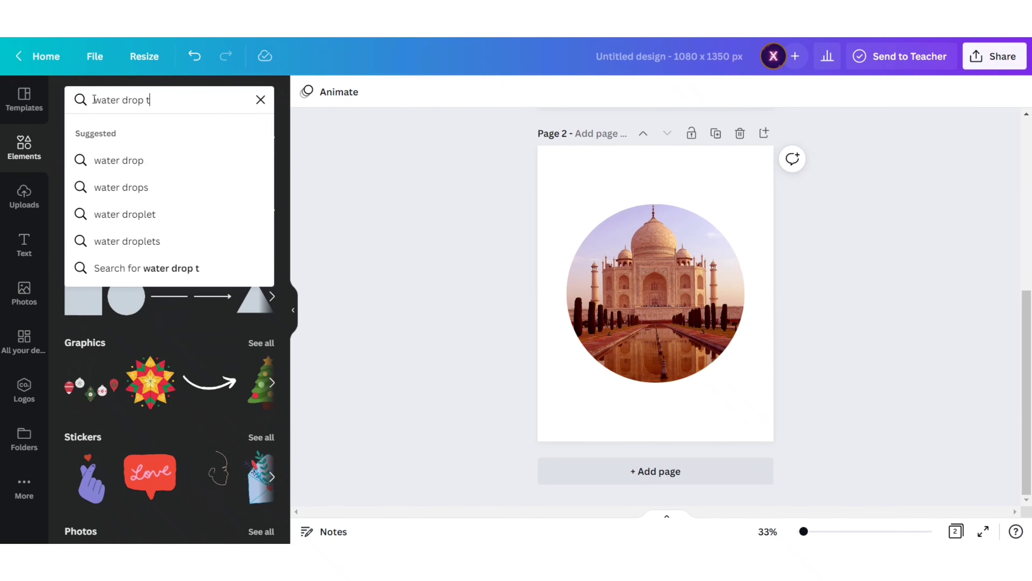
text(ransp)
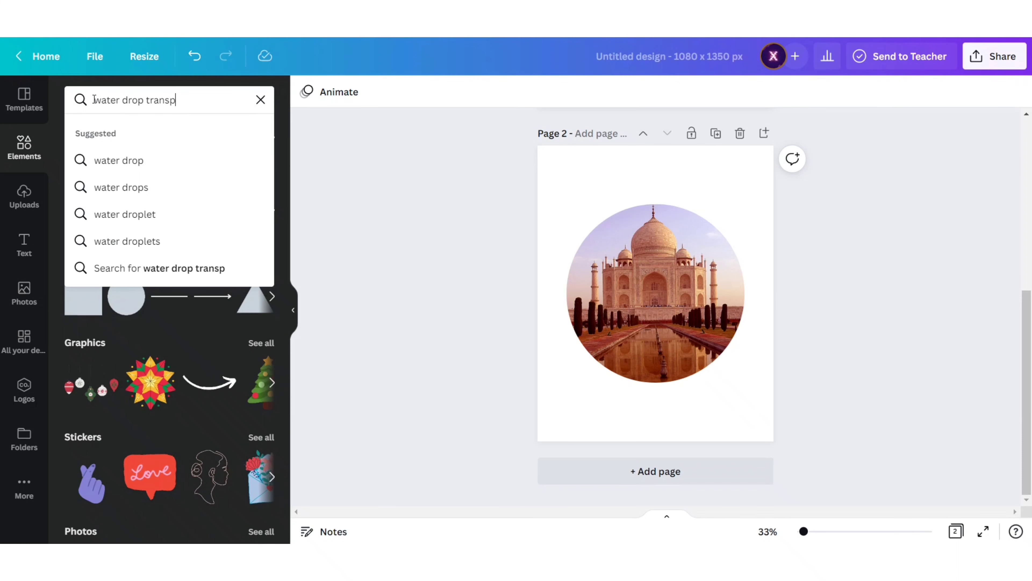
text(arent over)
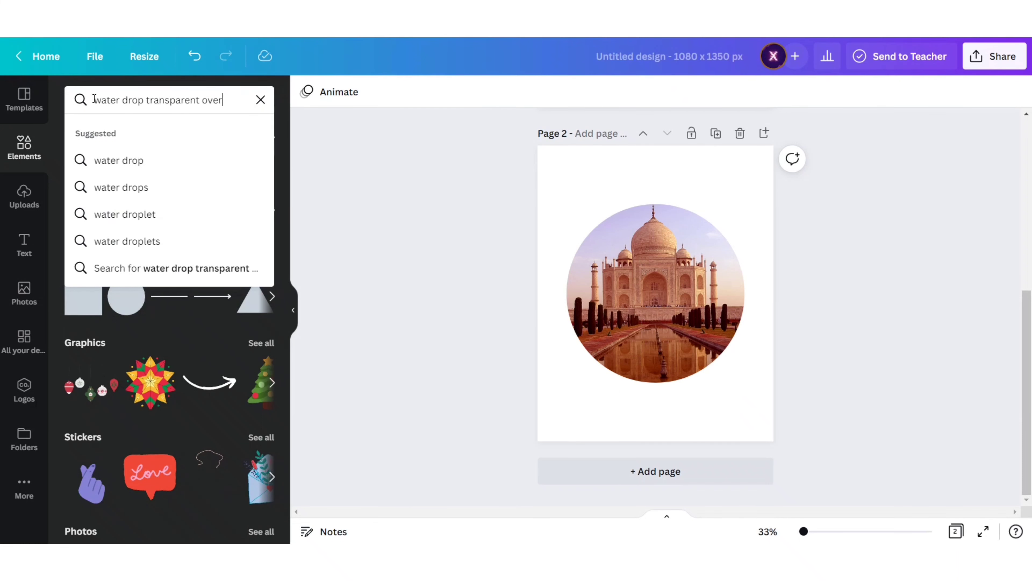
text(lay)
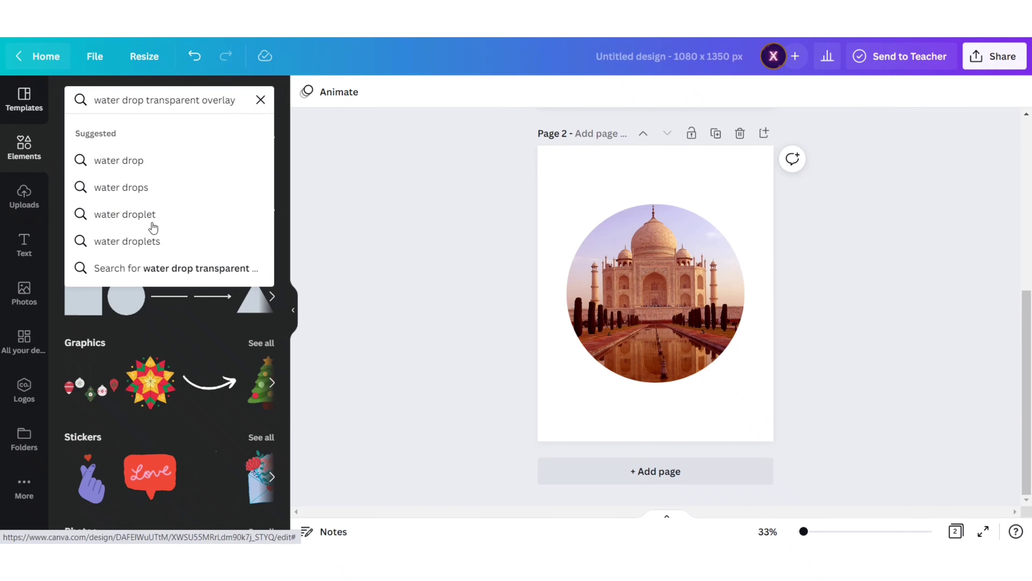
click(227, 270)
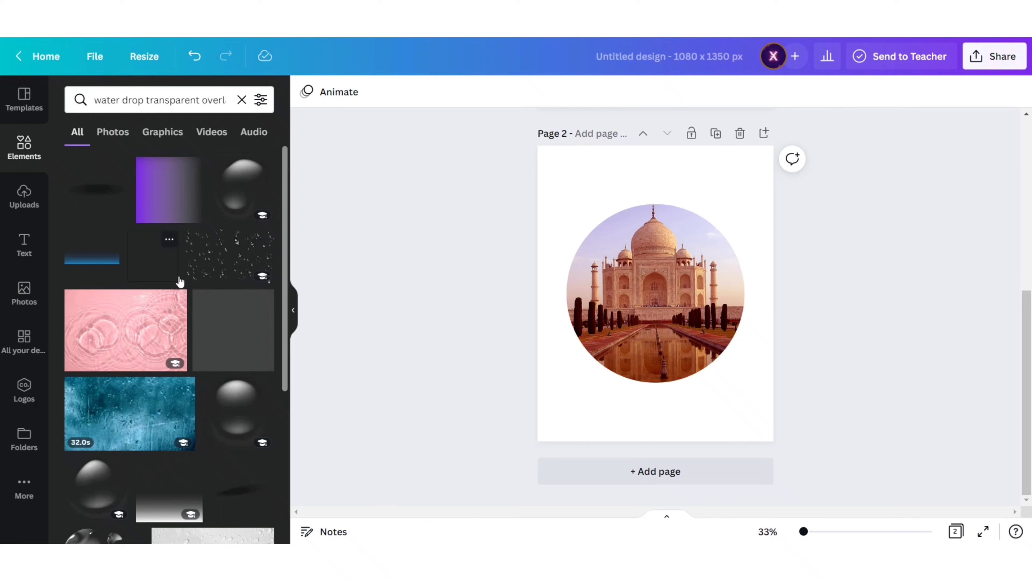
- Add the round transparent water drop graphic to page 2 and move it down over the circular photo
scroll(179, 282, down, 3)
scroll(180, 282, up, 2)
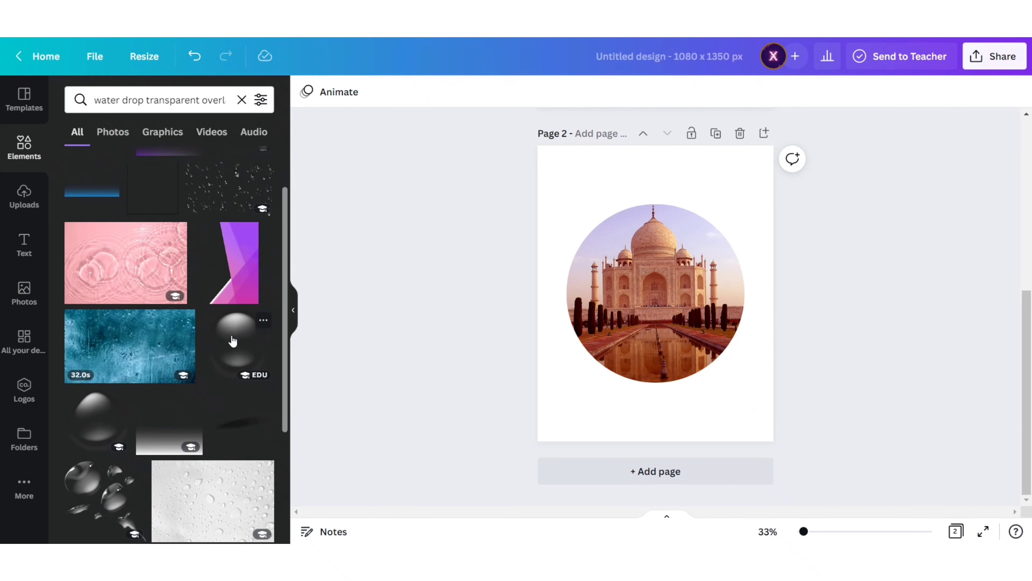
click(236, 346)
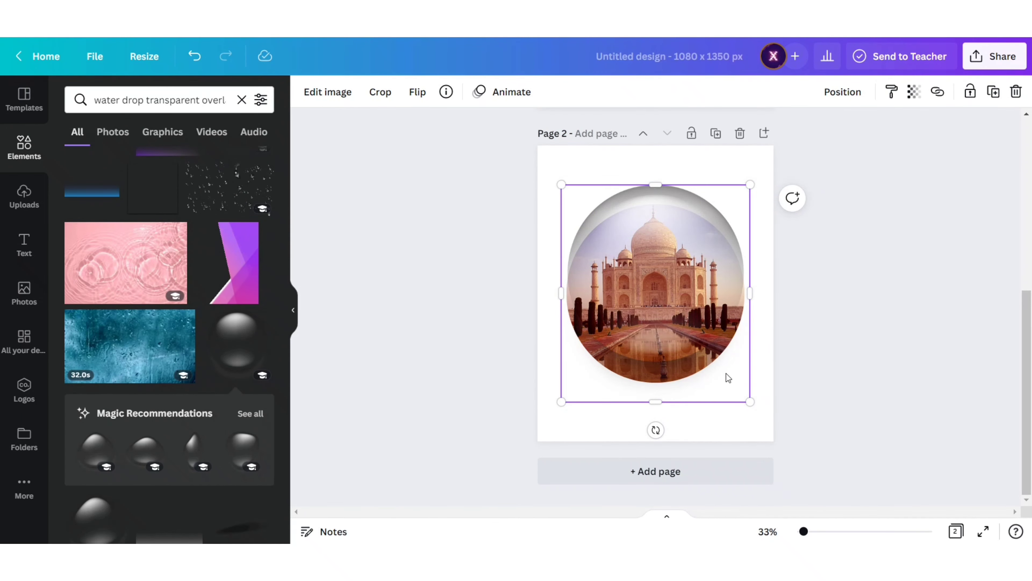
drag(726, 376, 724, 387)
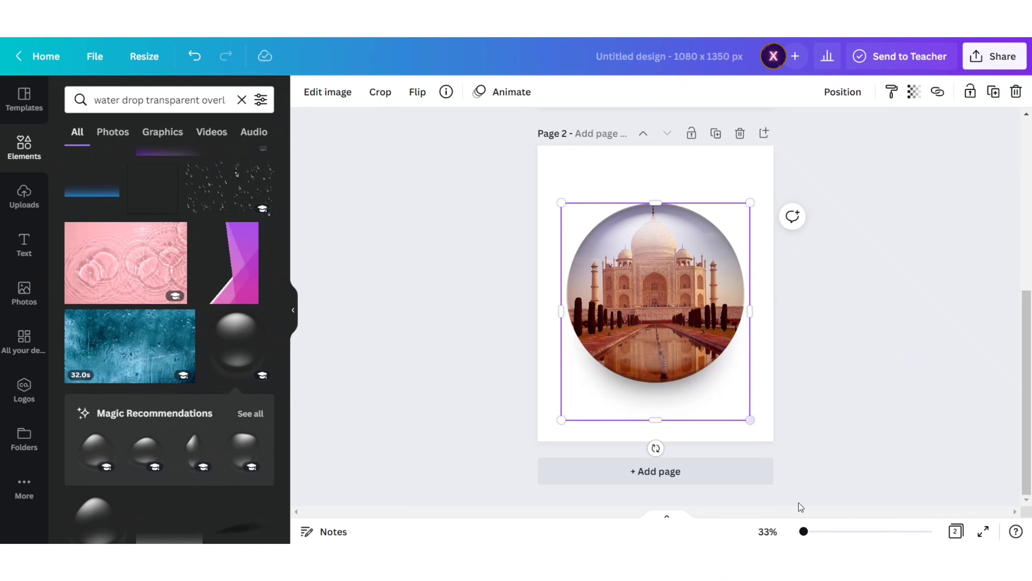
- Fine-tune the water drop's vertical position at 50% zoom so its rim matches the edge of the circular photo
click(764, 533)
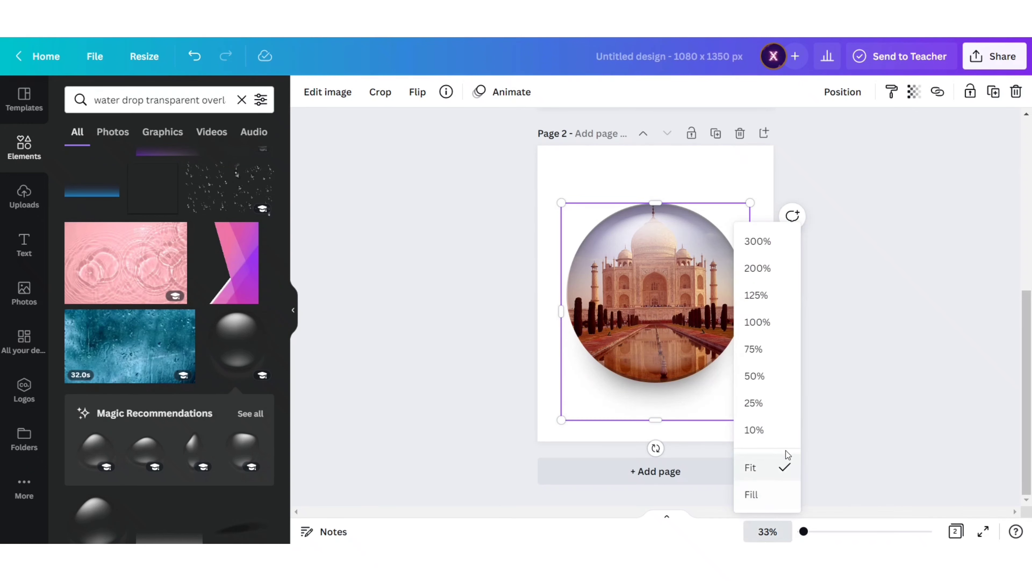
click(757, 375)
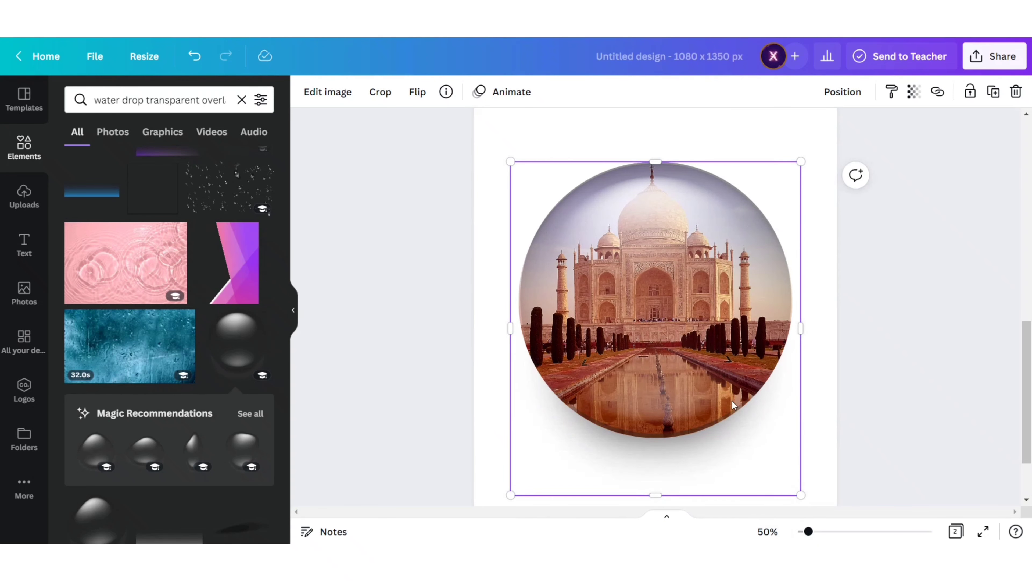
key(Up)
key(Up)
key(Up)
key(Up)
key(Down)
key(Down)
key(Down)
key(Down)
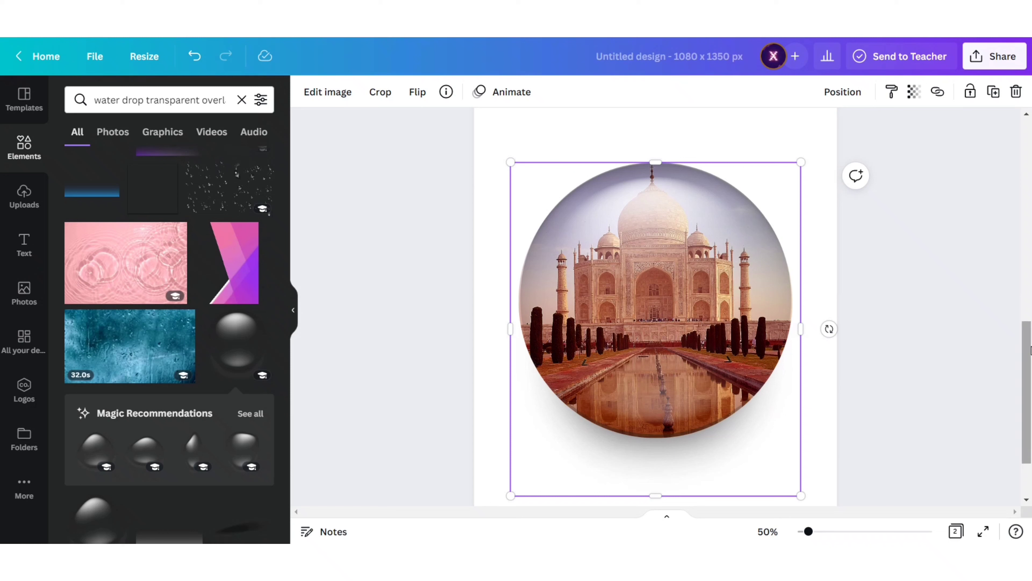
click(925, 286)
- Replace the elements search with "bubble"
click(241, 100)
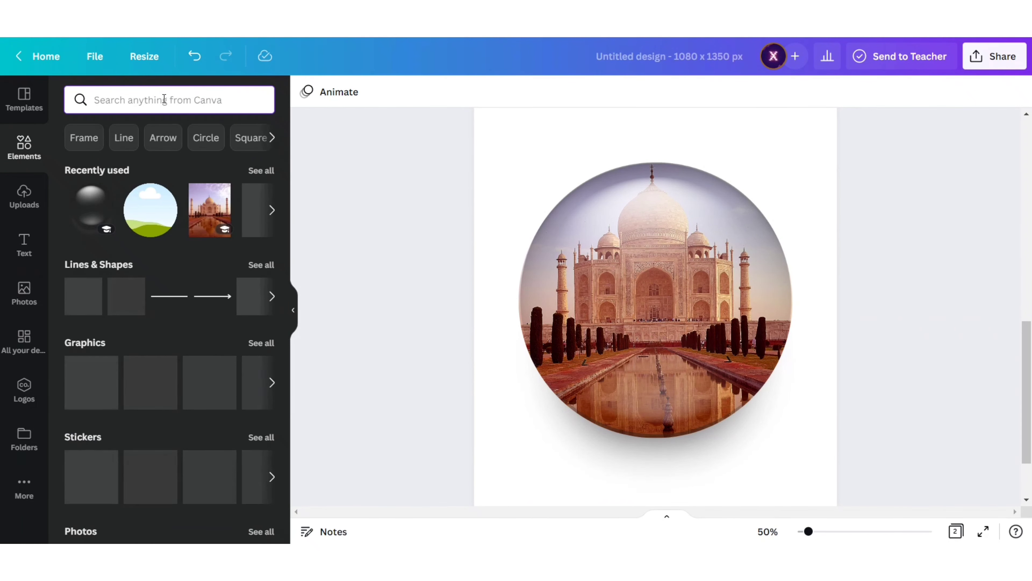
text(bubbl)
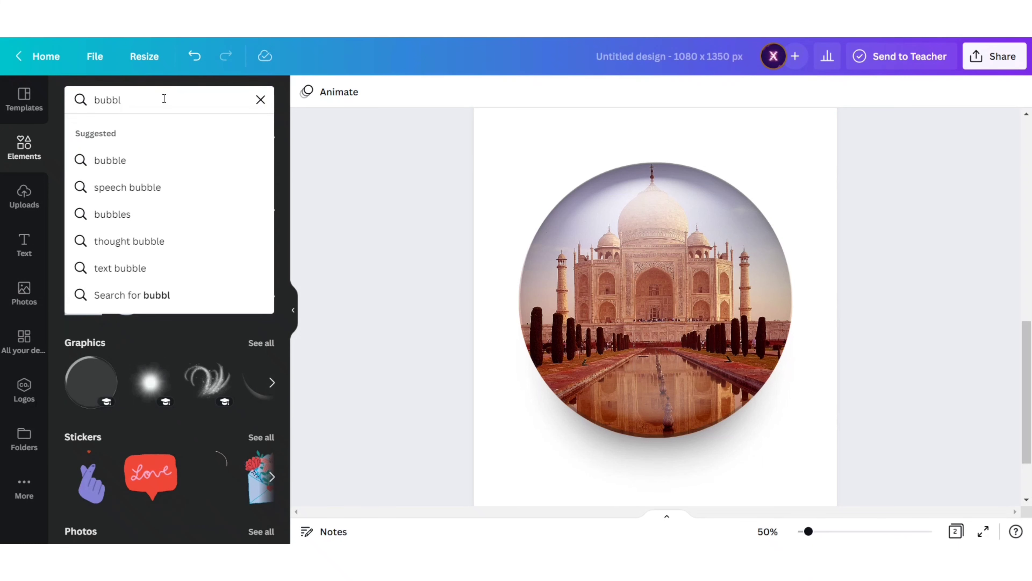
text(e)
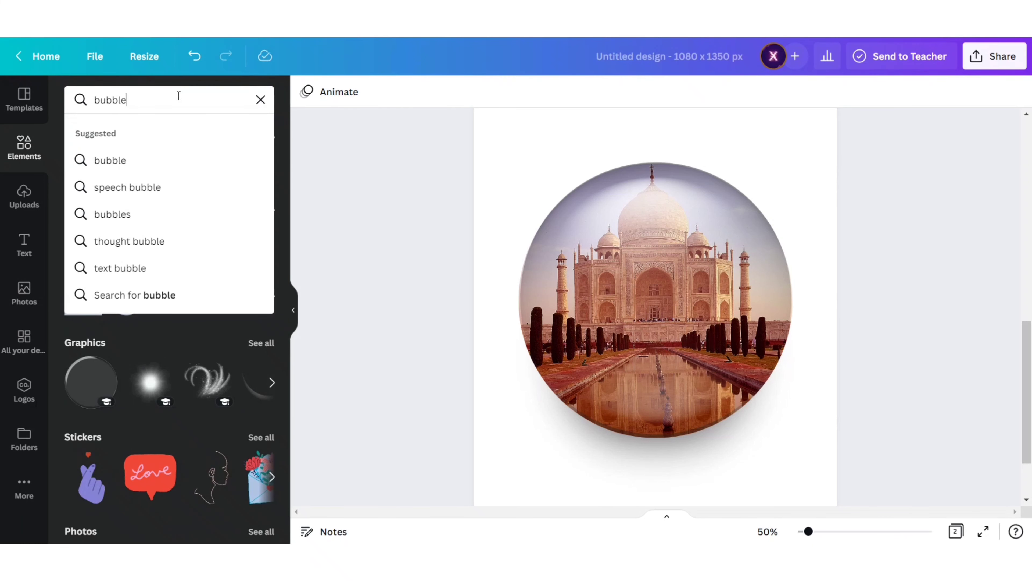
click(127, 161)
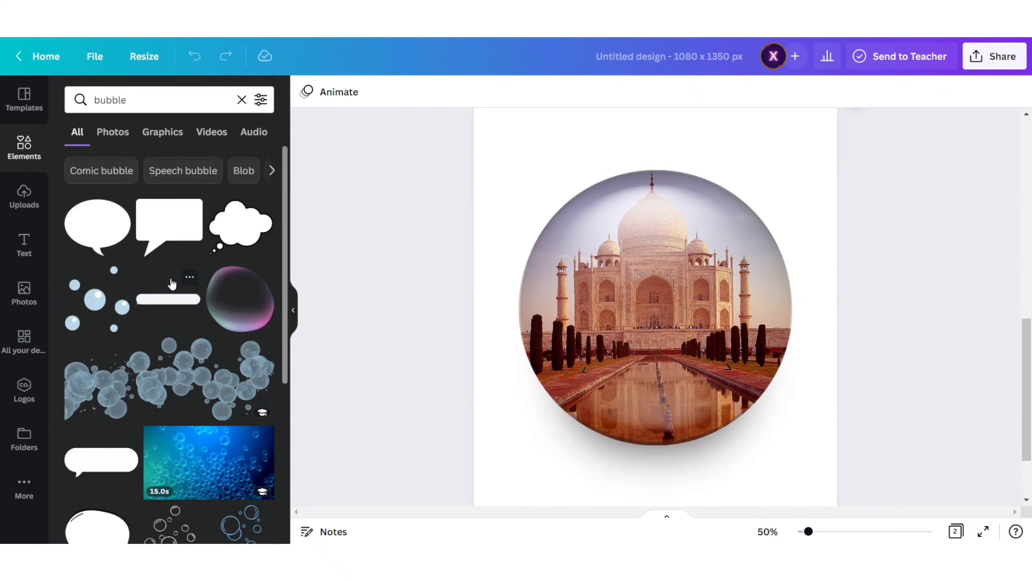
- Add the clear round bubble graphic over the circular photo and shrink it to fit the photo's edge
scroll(181, 282, down, 6)
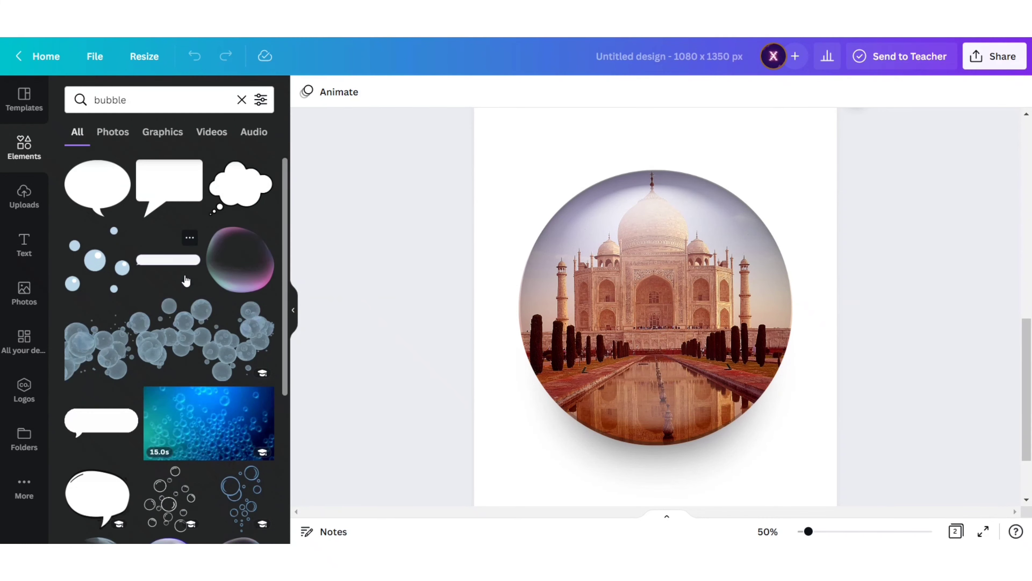
click(101, 340)
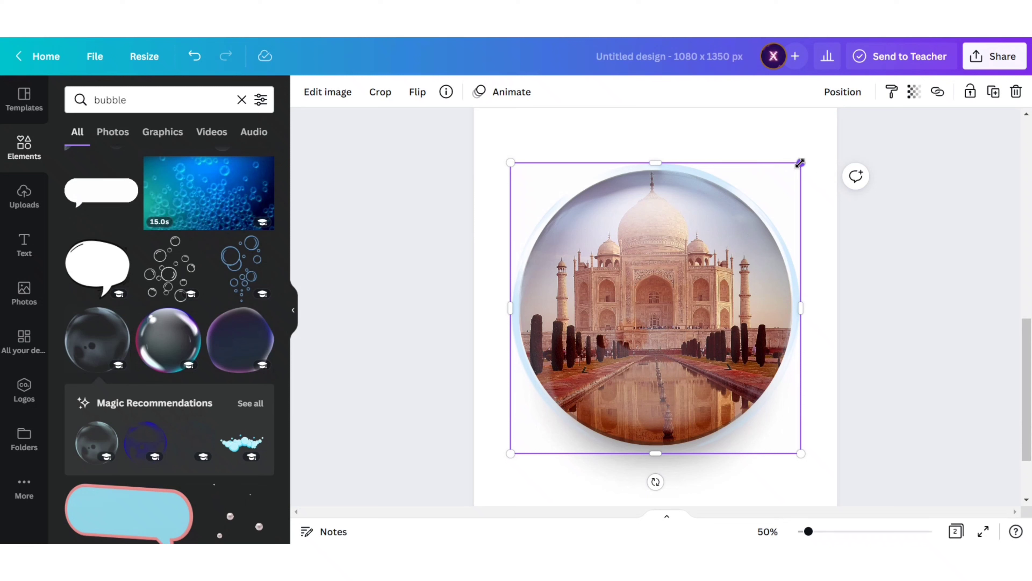
drag(799, 165, 794, 168)
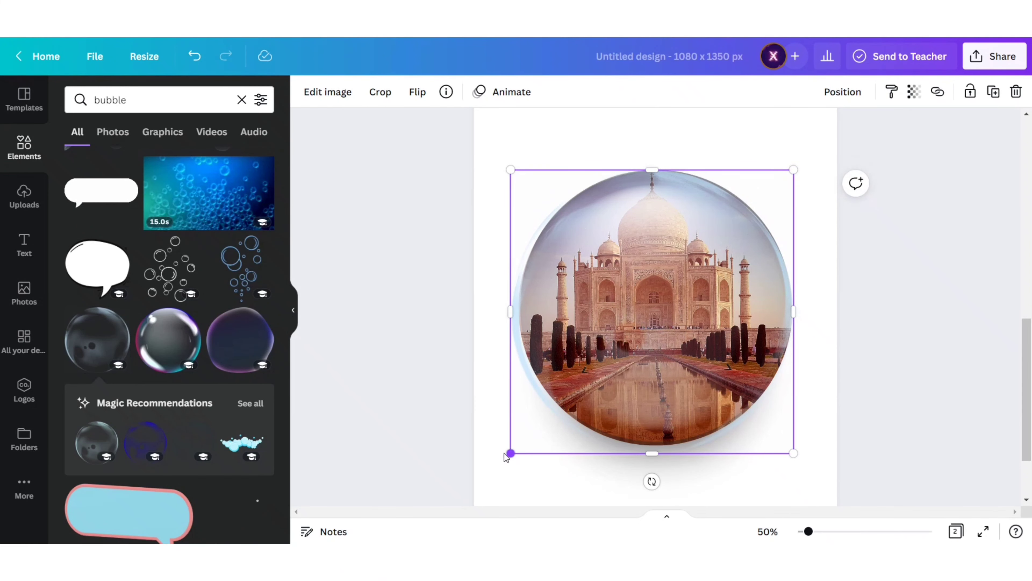
drag(512, 453, 512, 445)
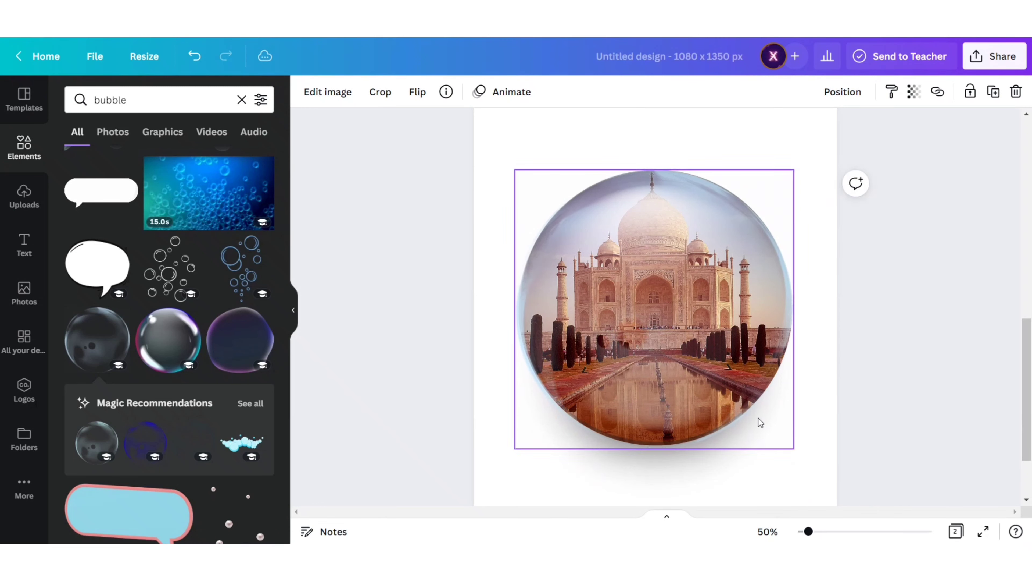
click(886, 307)
- Group the circular photo, water drop and bubble on page 2, and copy the group
drag(809, 534, 804, 533)
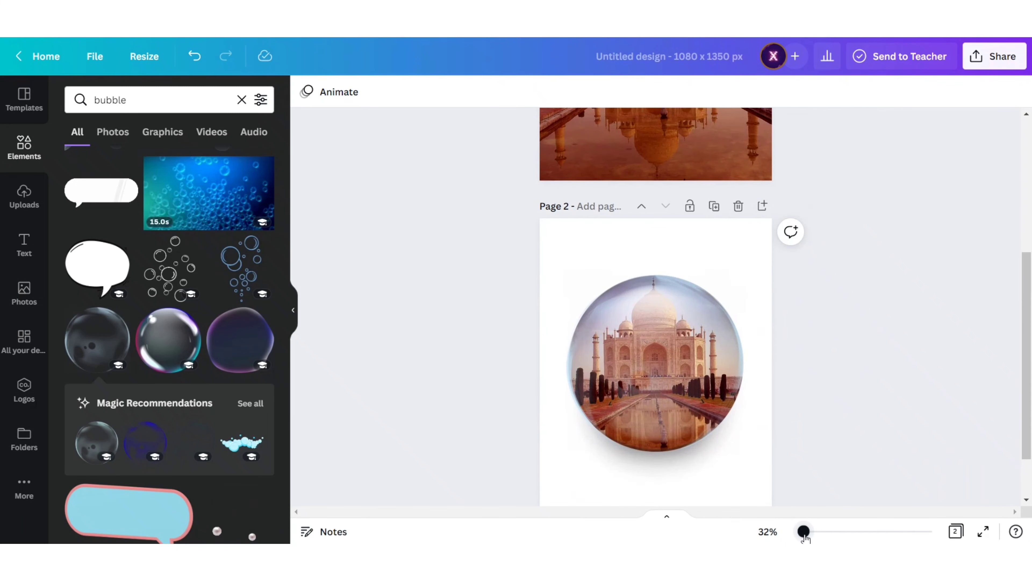
drag(588, 290, 749, 488)
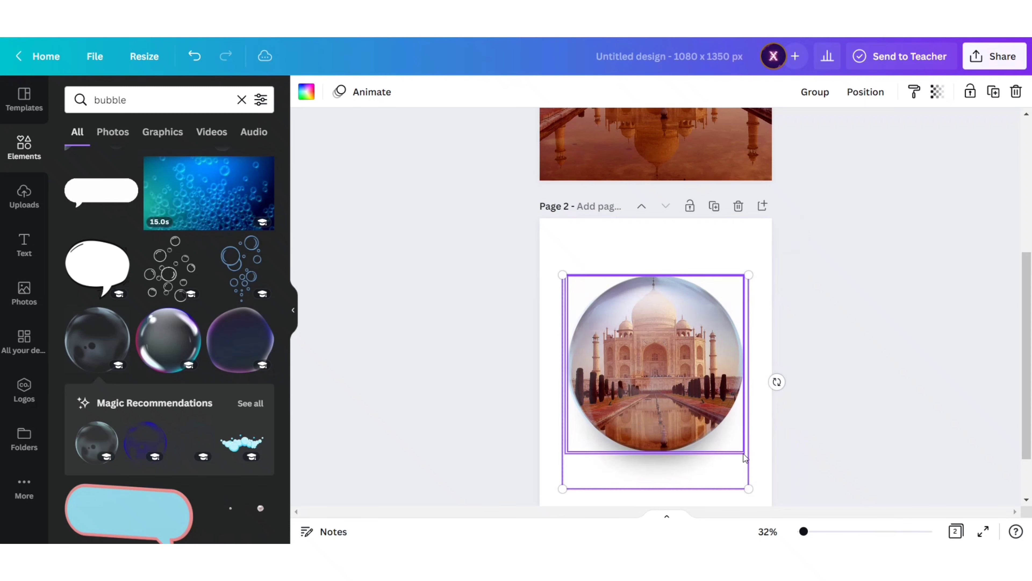
click(812, 93)
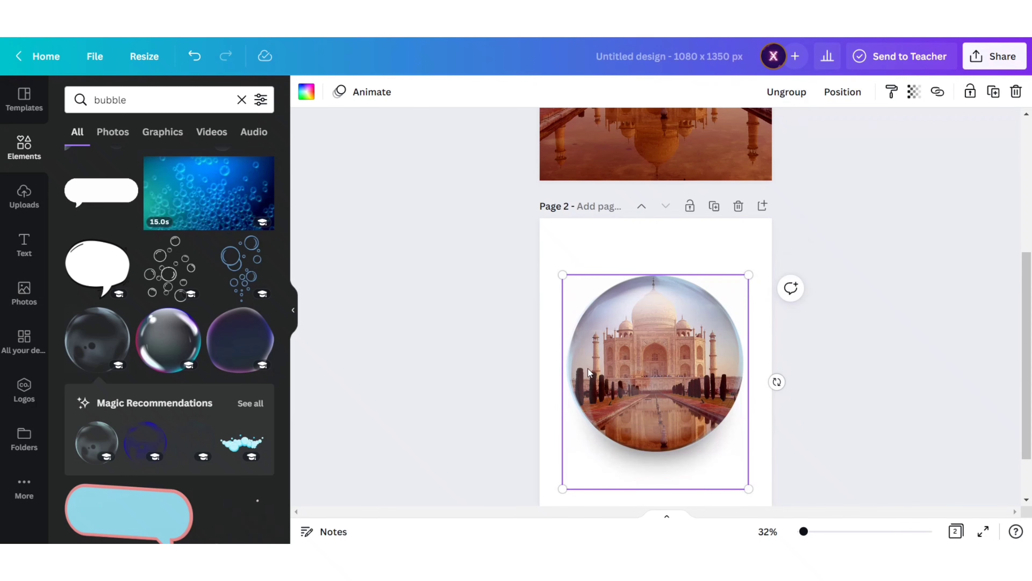
right_click(656, 360)
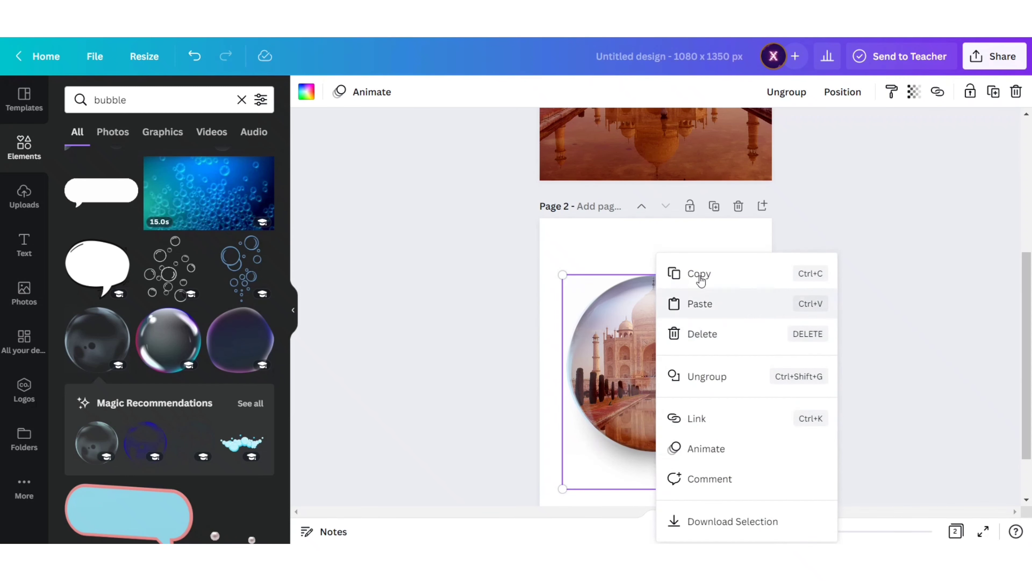
click(700, 272)
click(856, 264)
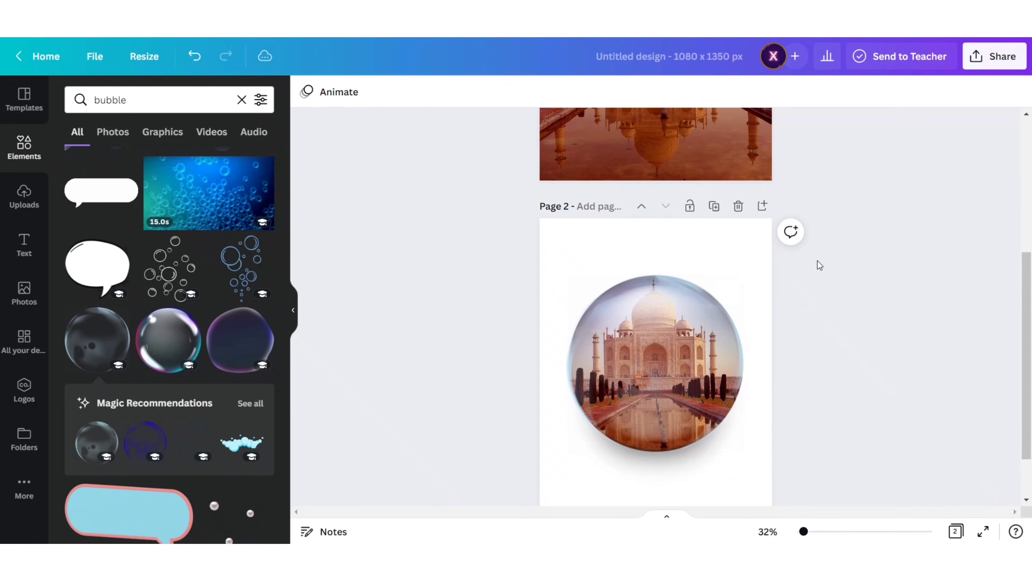
- Paste the copied bubble group onto page 1 and align its photo with the Taj Mahal background
scroll(829, 236, up, 5)
click(627, 265)
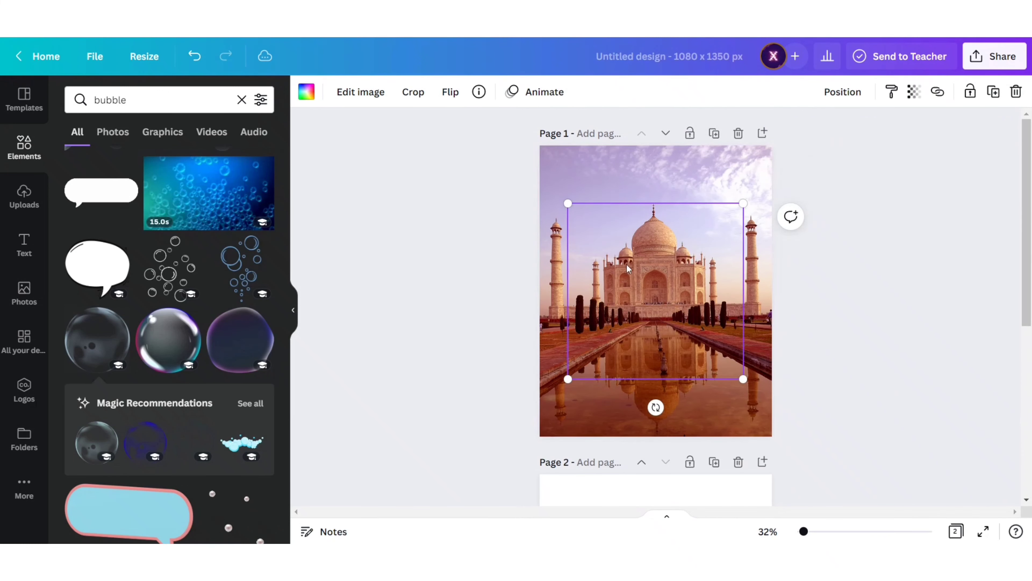
click(705, 177)
right_click(721, 175)
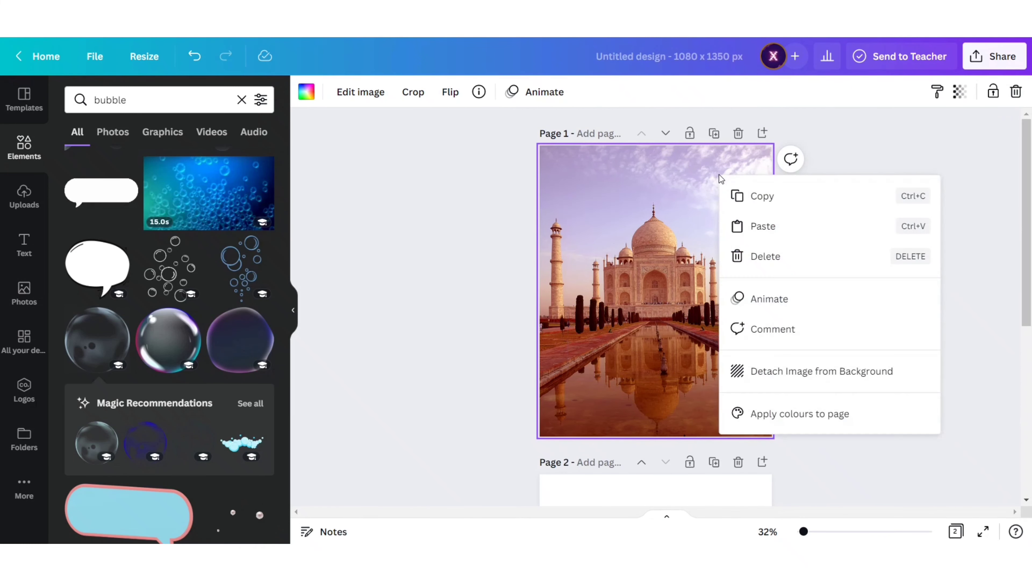
click(761, 226)
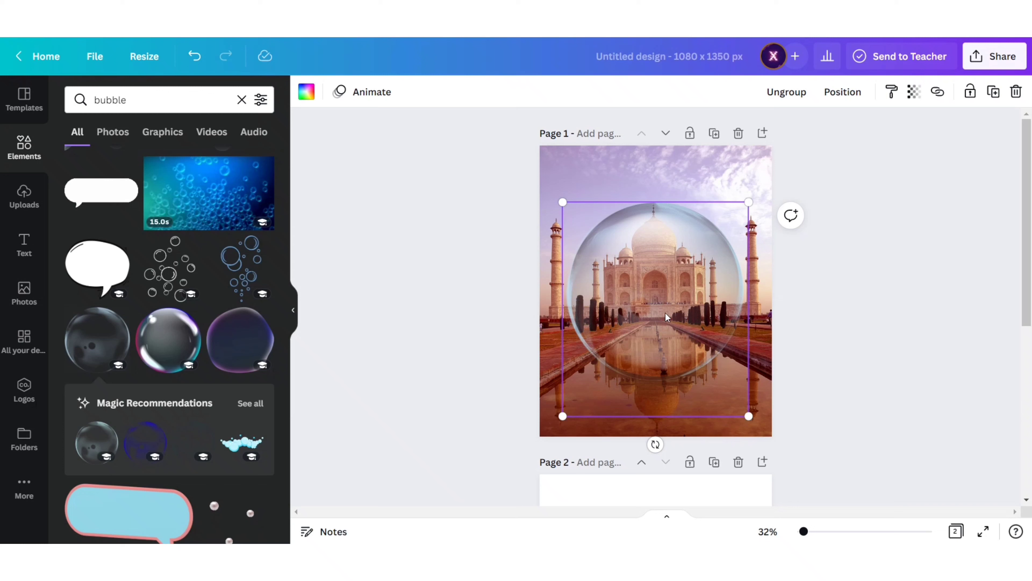
click(646, 308)
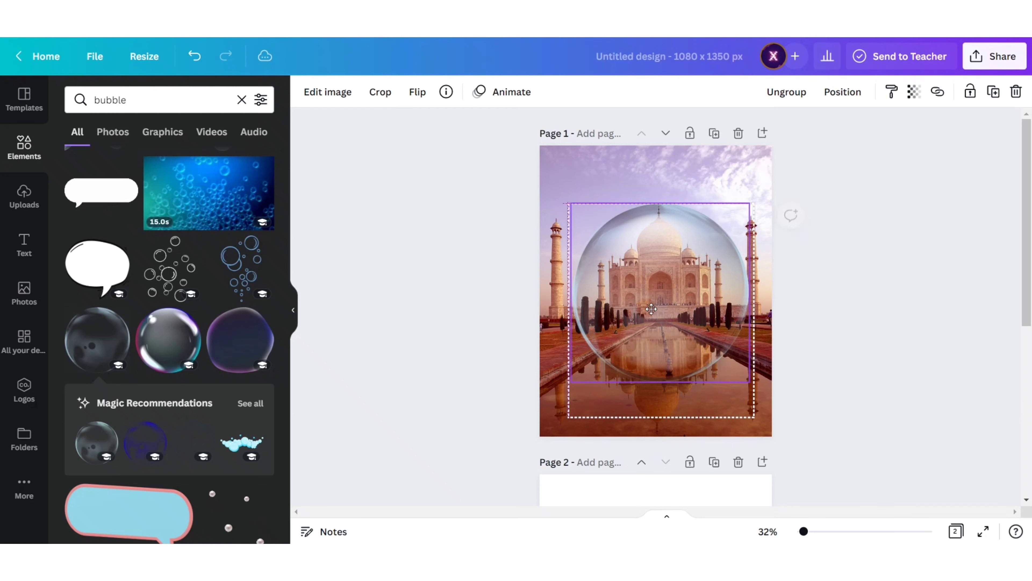
drag(647, 307, 648, 308)
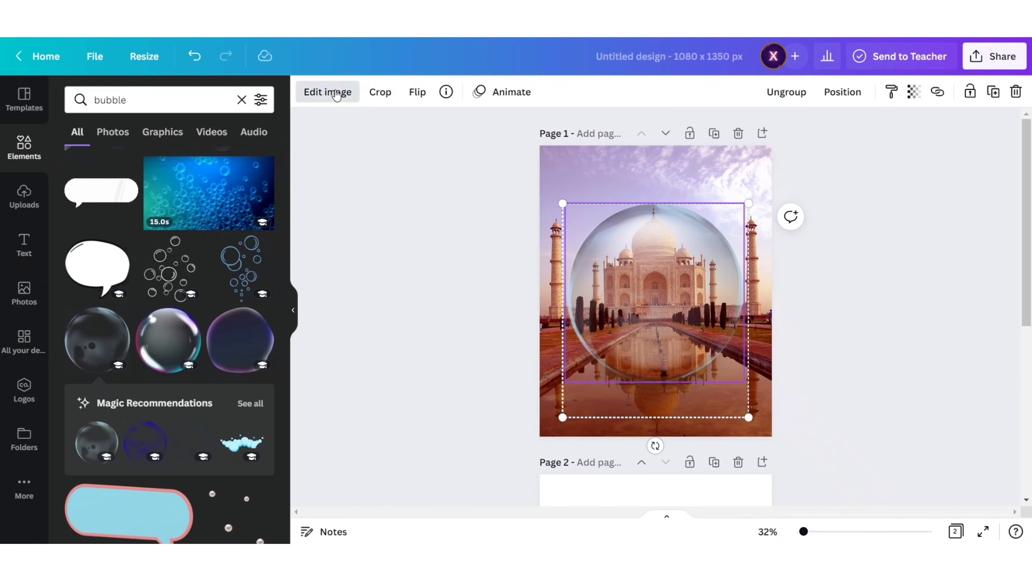
- Set the blur adjustment of the bubble image in the page 1 group to 10
click(335, 97)
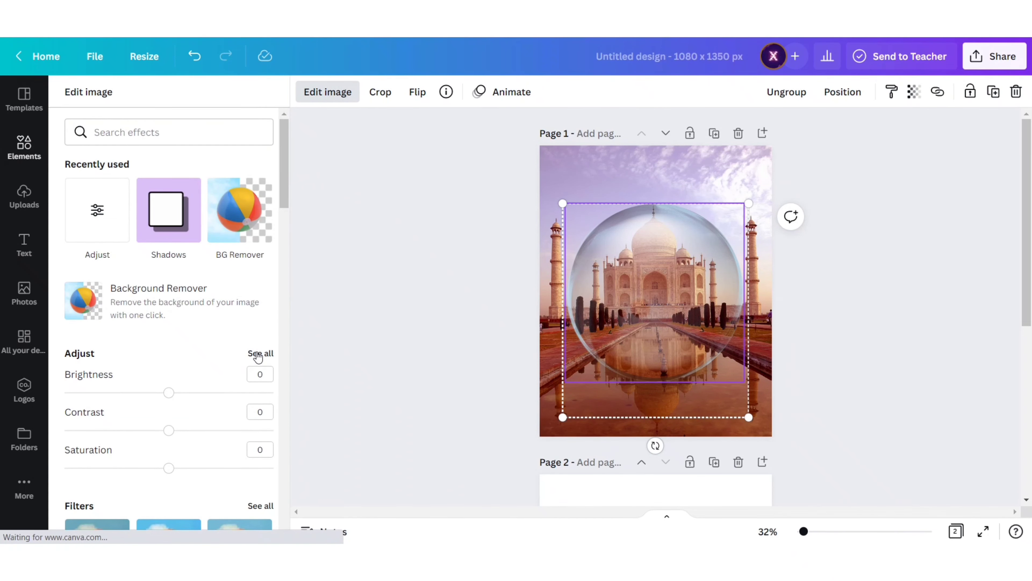
click(259, 354)
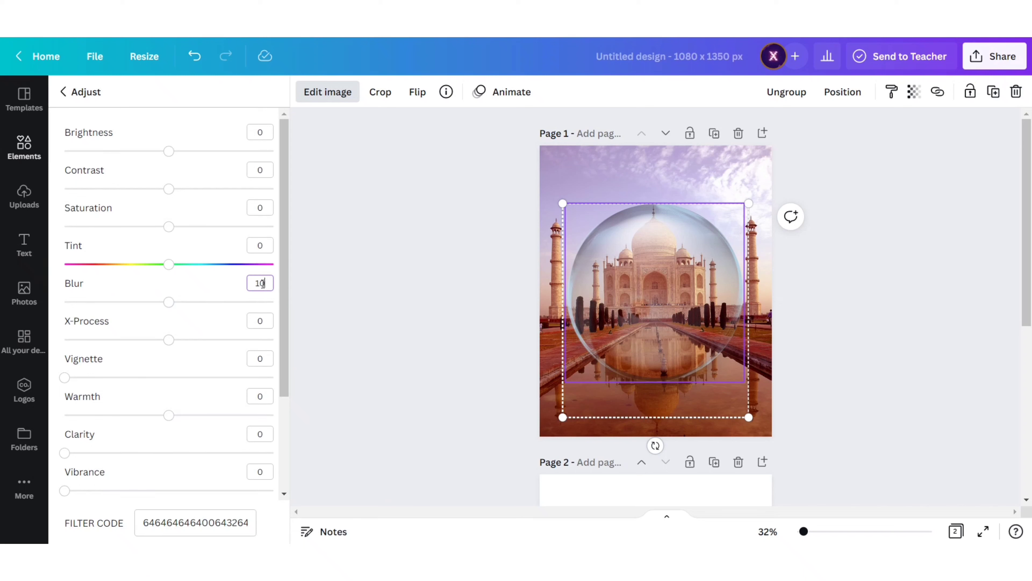
click(380, 276)
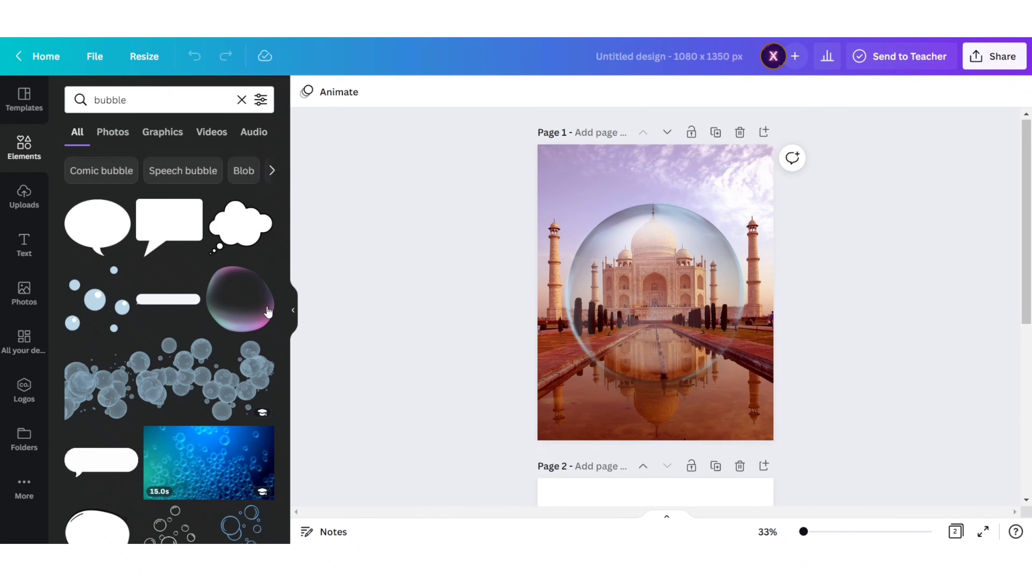
- Review the finished bubble composition on page 1 at 40% zoom with more canvas space
click(293, 310)
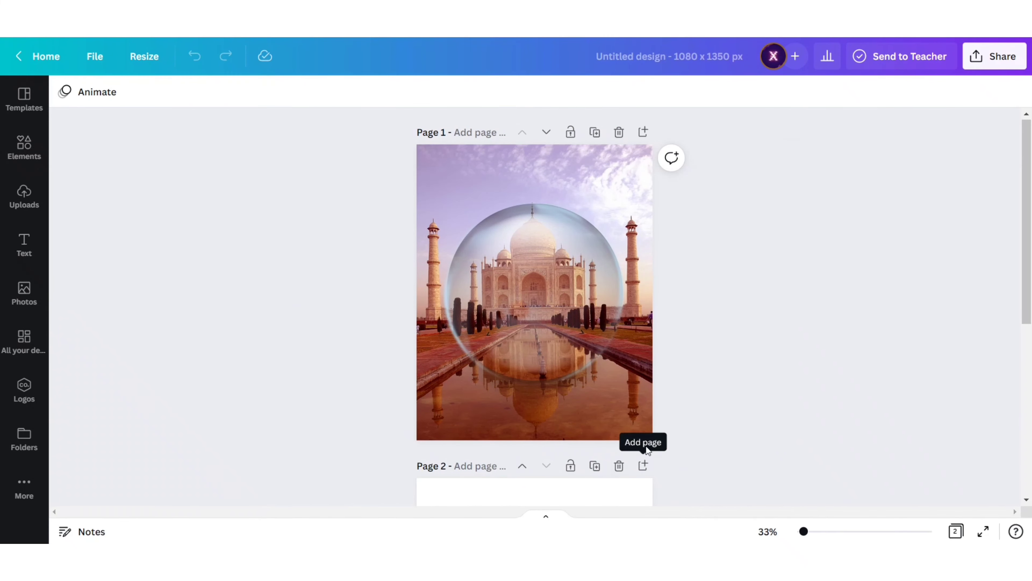
drag(803, 531, 805, 532)
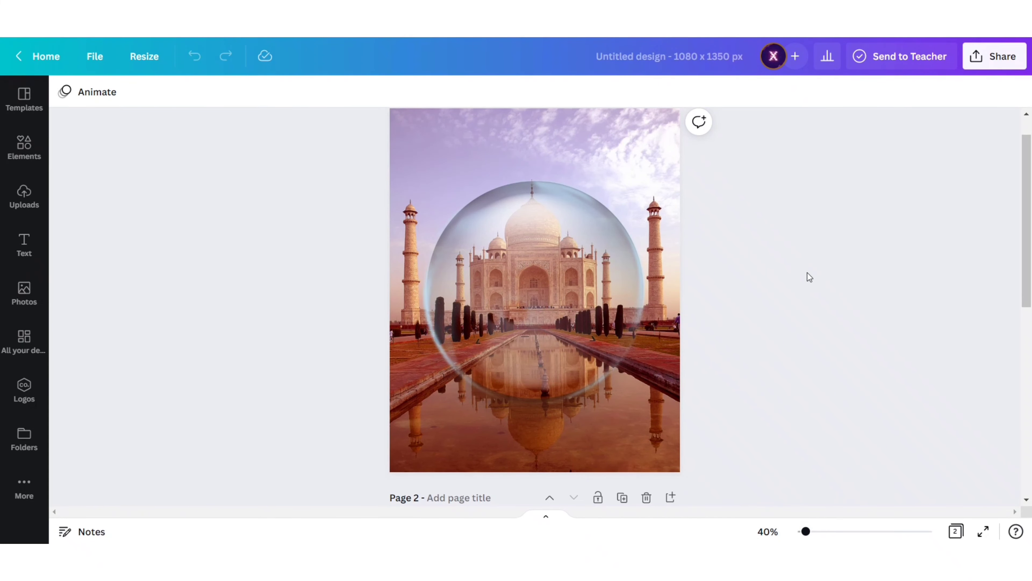
scroll(807, 273, up, 1)
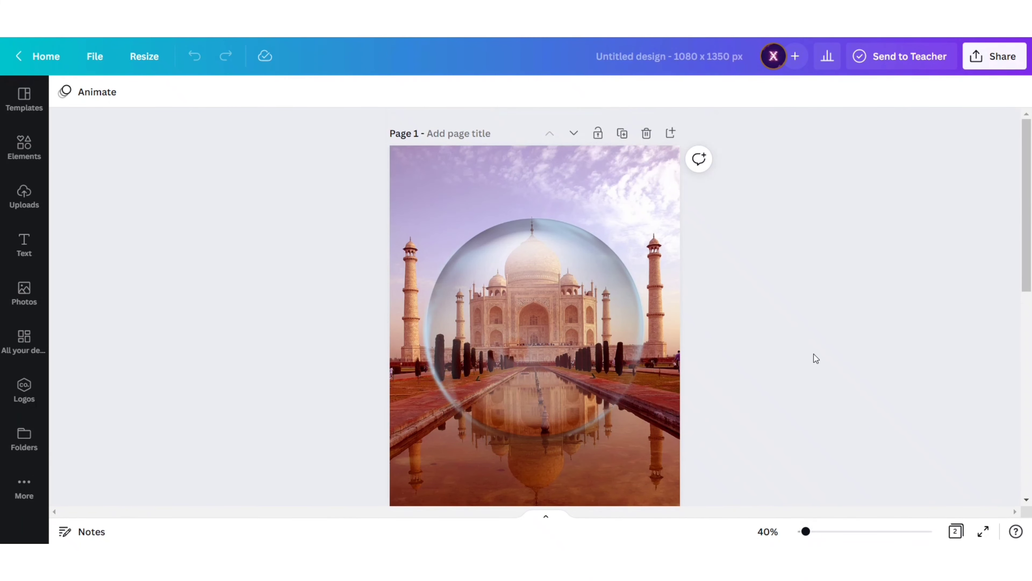